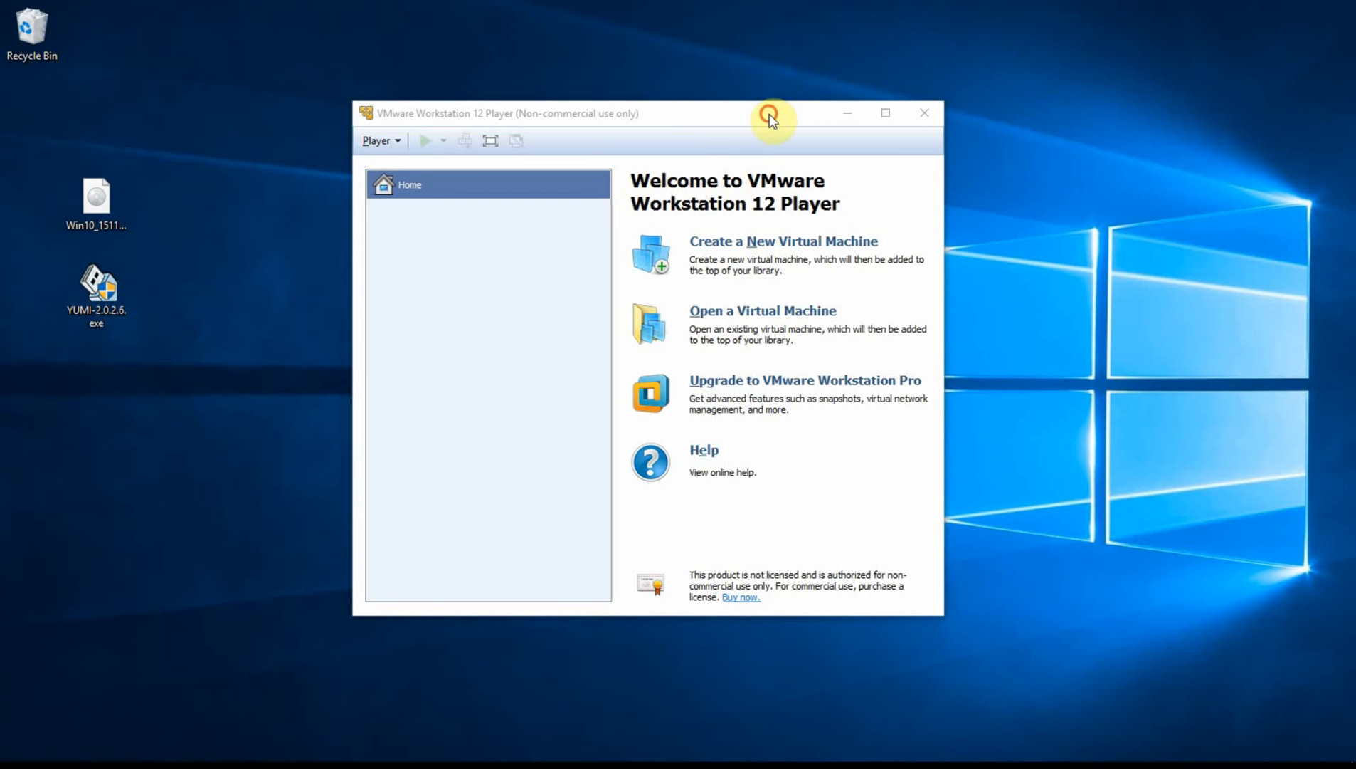
click(769, 113)
drag(763, 119, 805, 98)
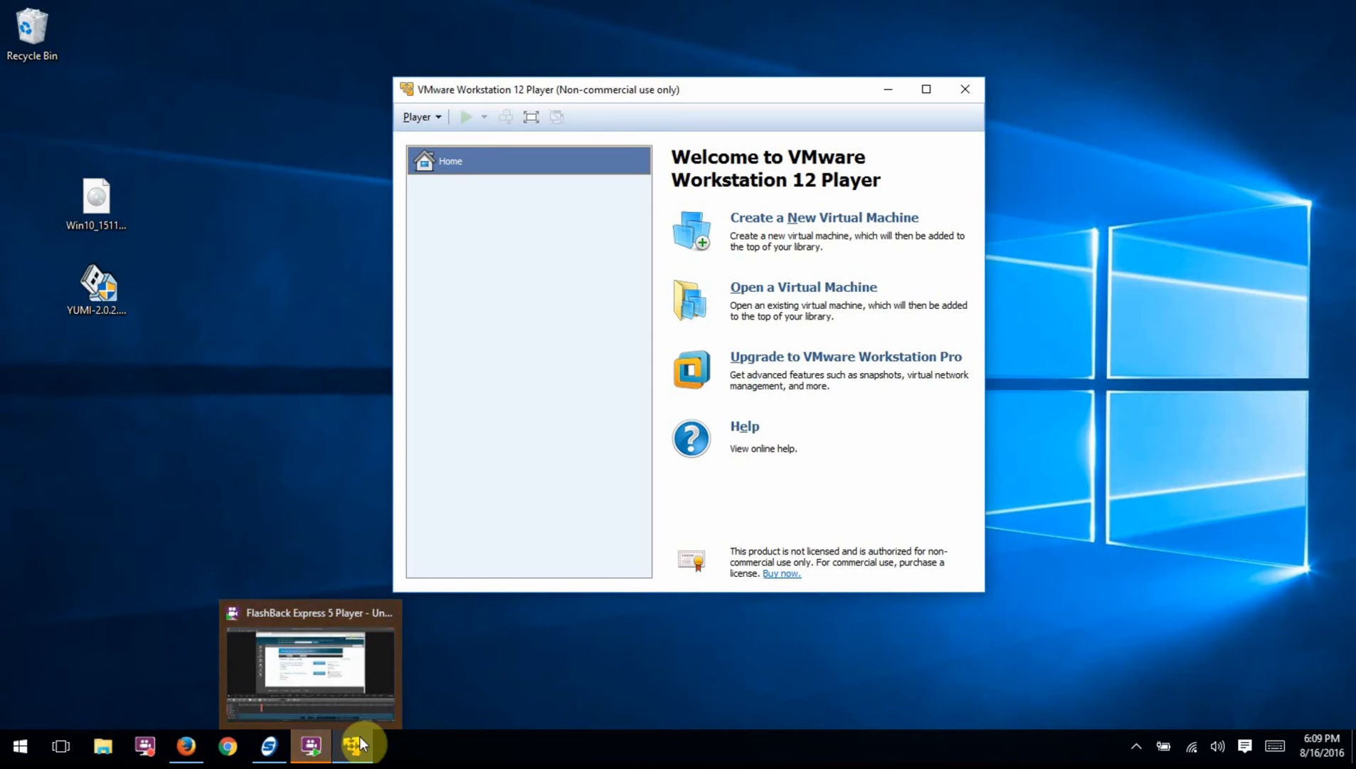
click(673, 705)
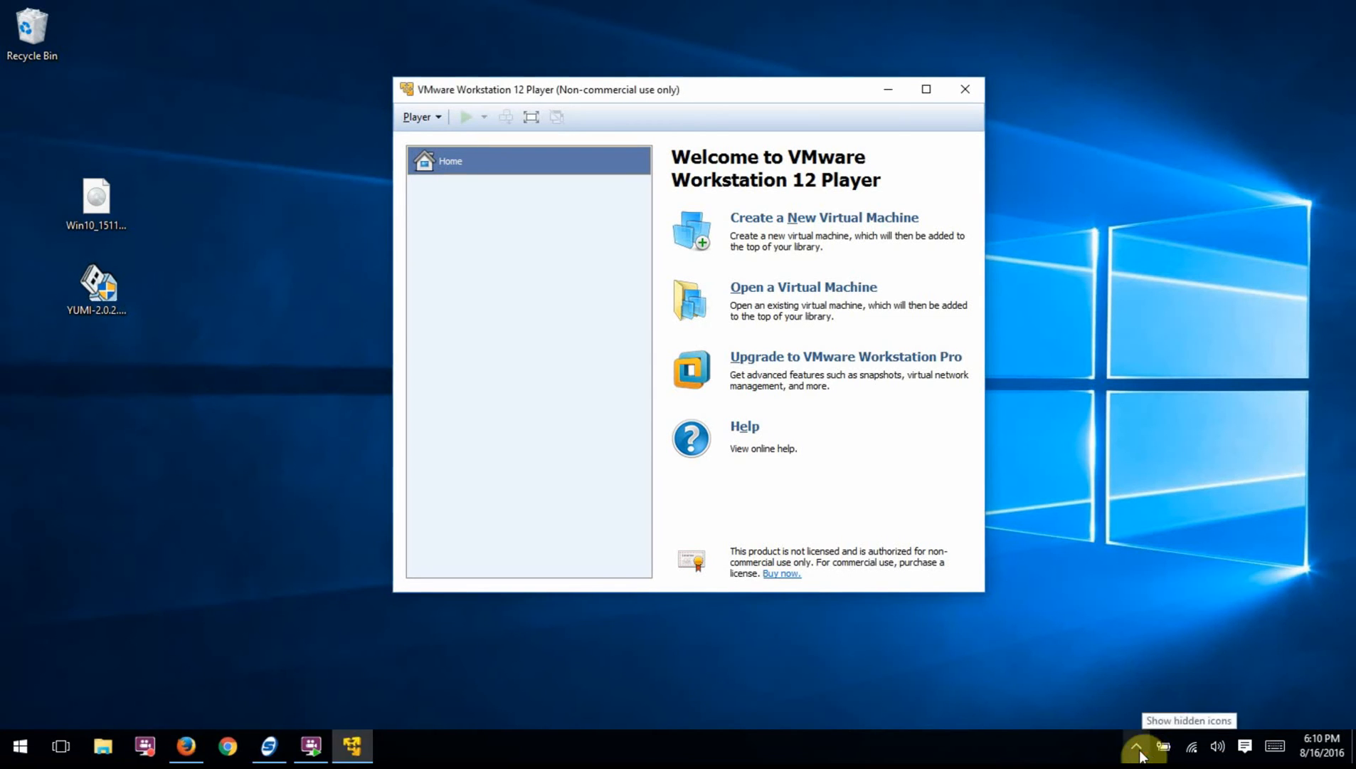
click(1138, 748)
click(1211, 588)
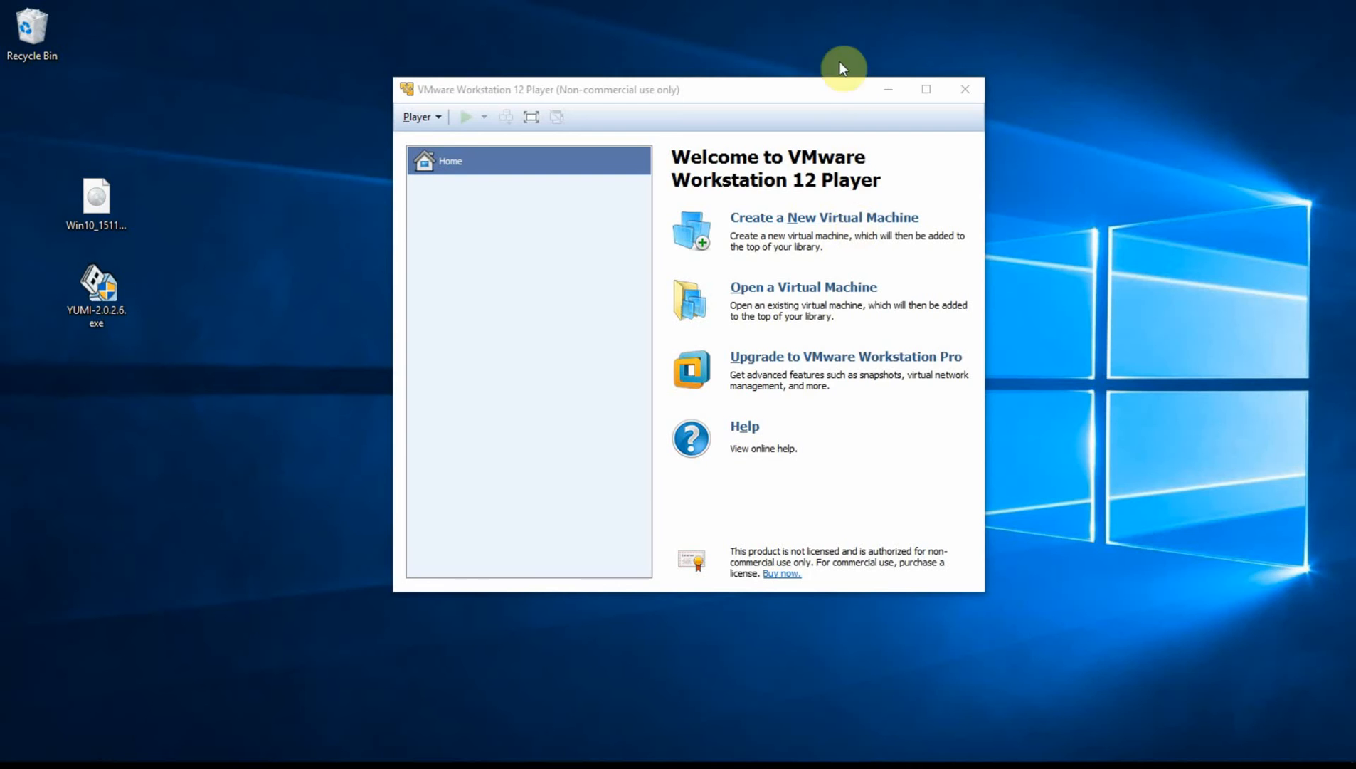
drag(840, 96, 853, 146)
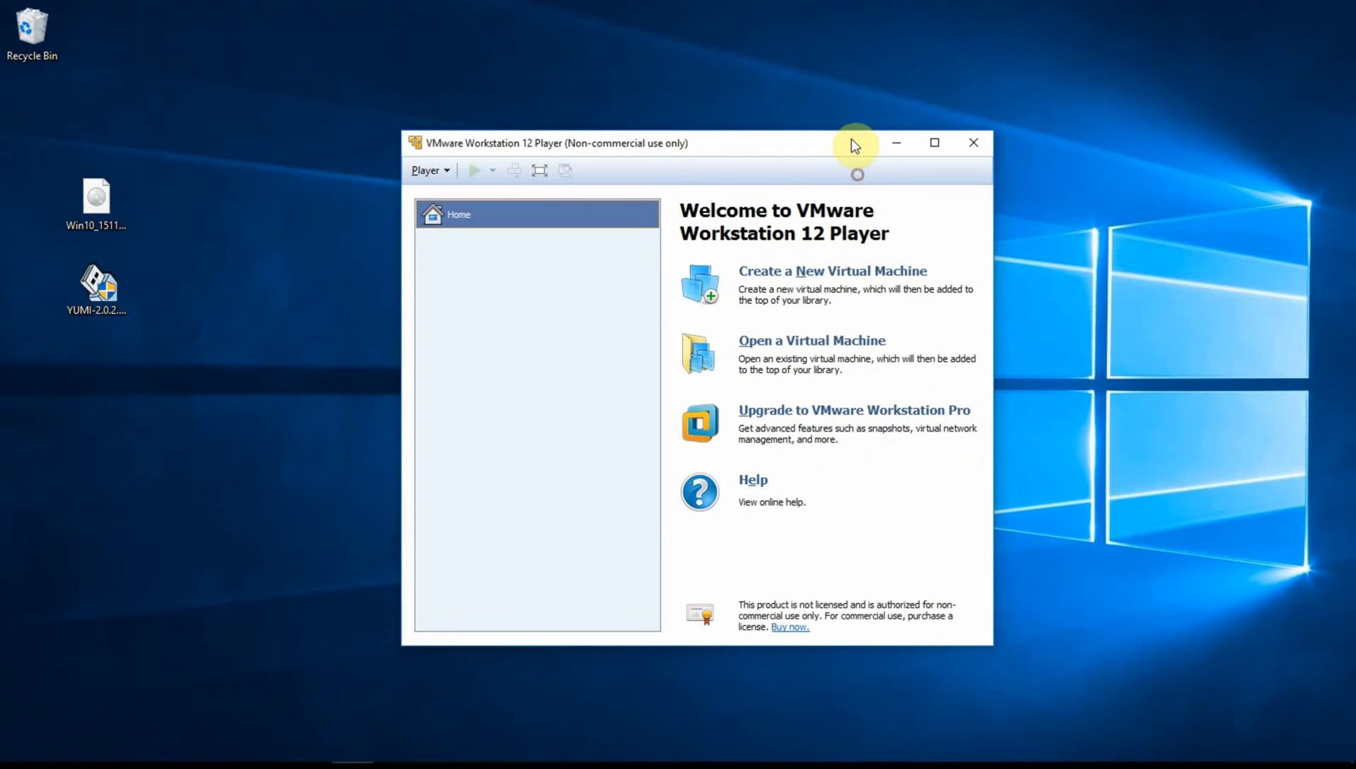
- Start creating a new virtual machine and check which drives are offered for the installer disc
click(844, 270)
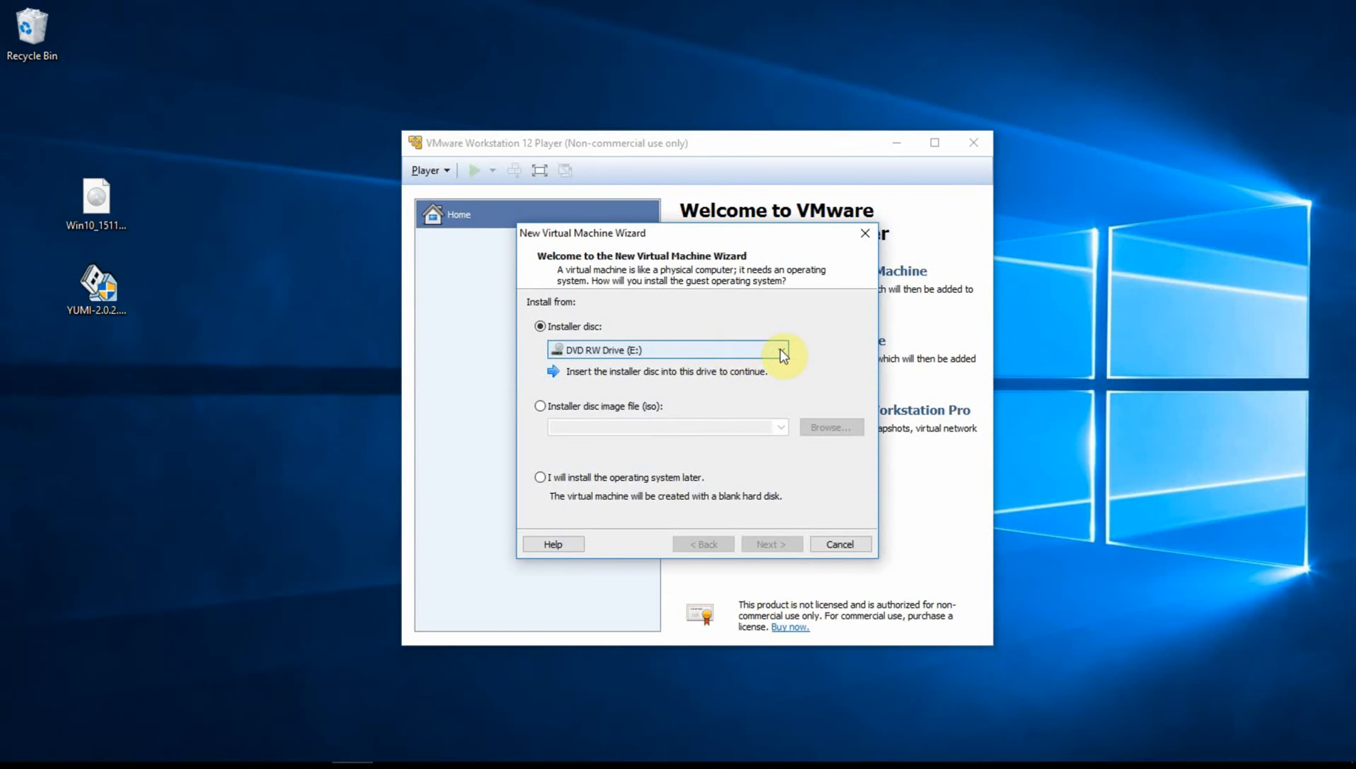
drag(787, 234, 783, 204)
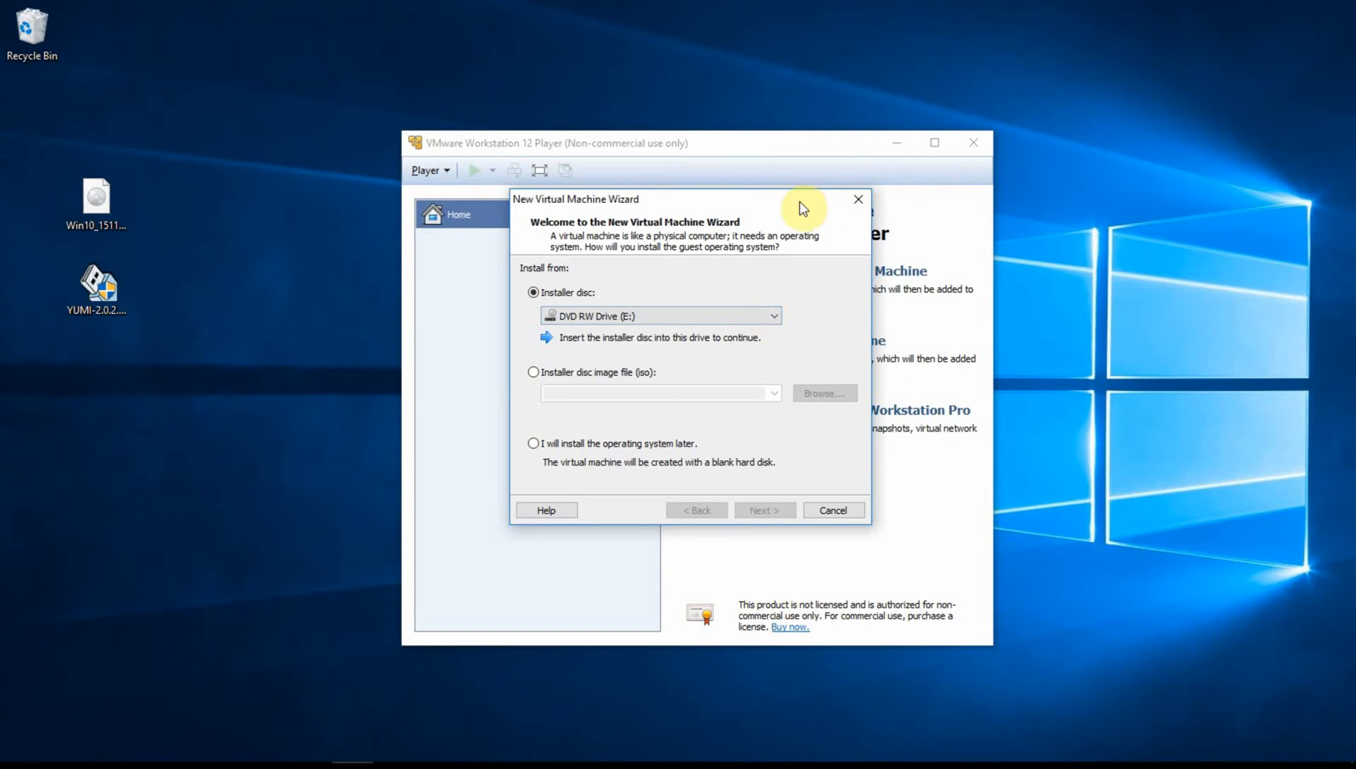
drag(800, 202, 615, 202)
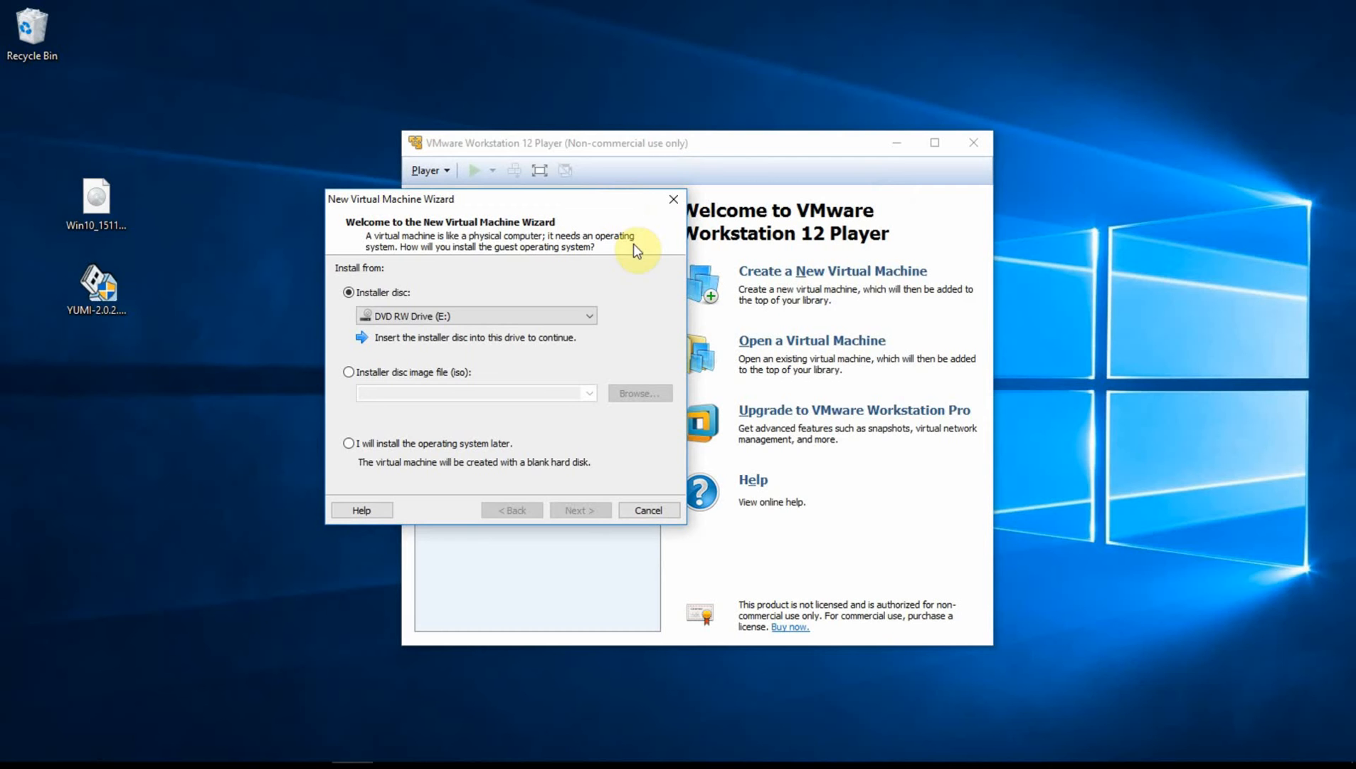
click(590, 316)
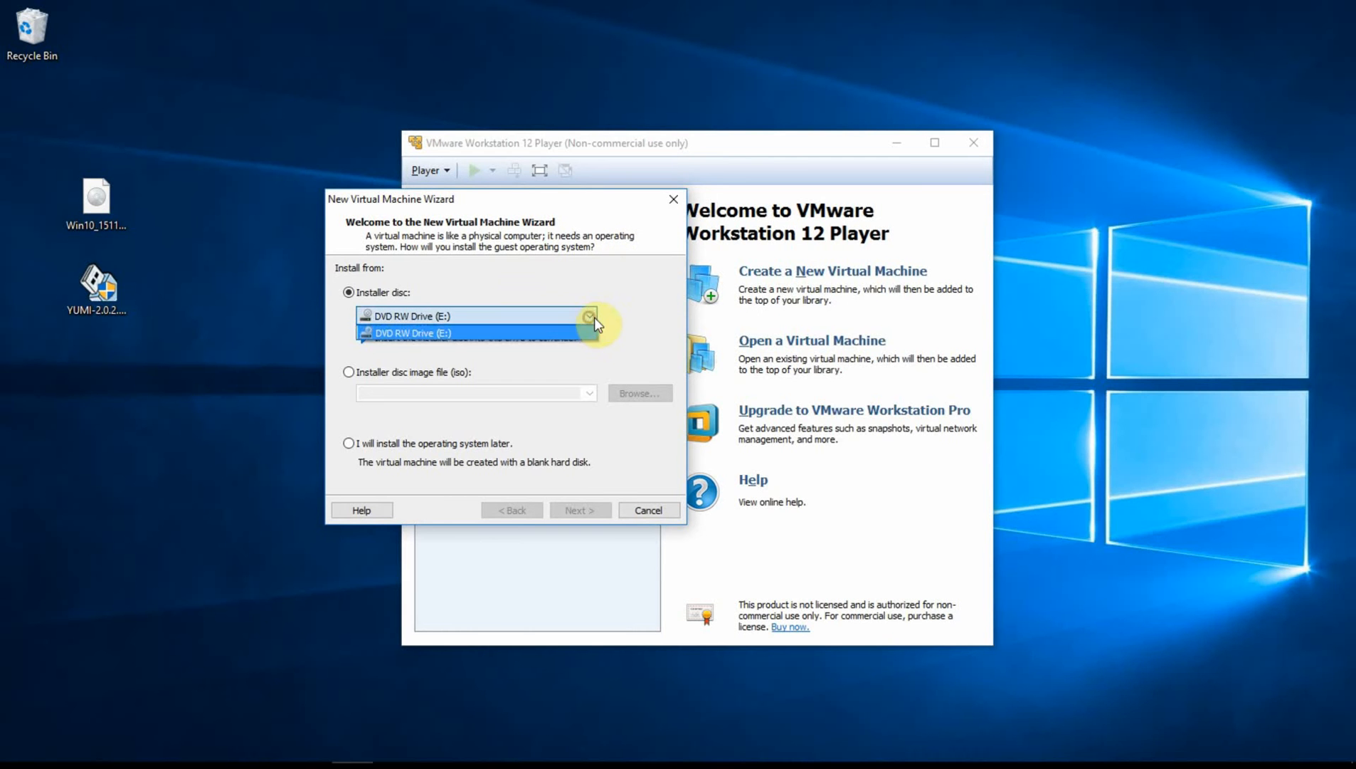
click(594, 316)
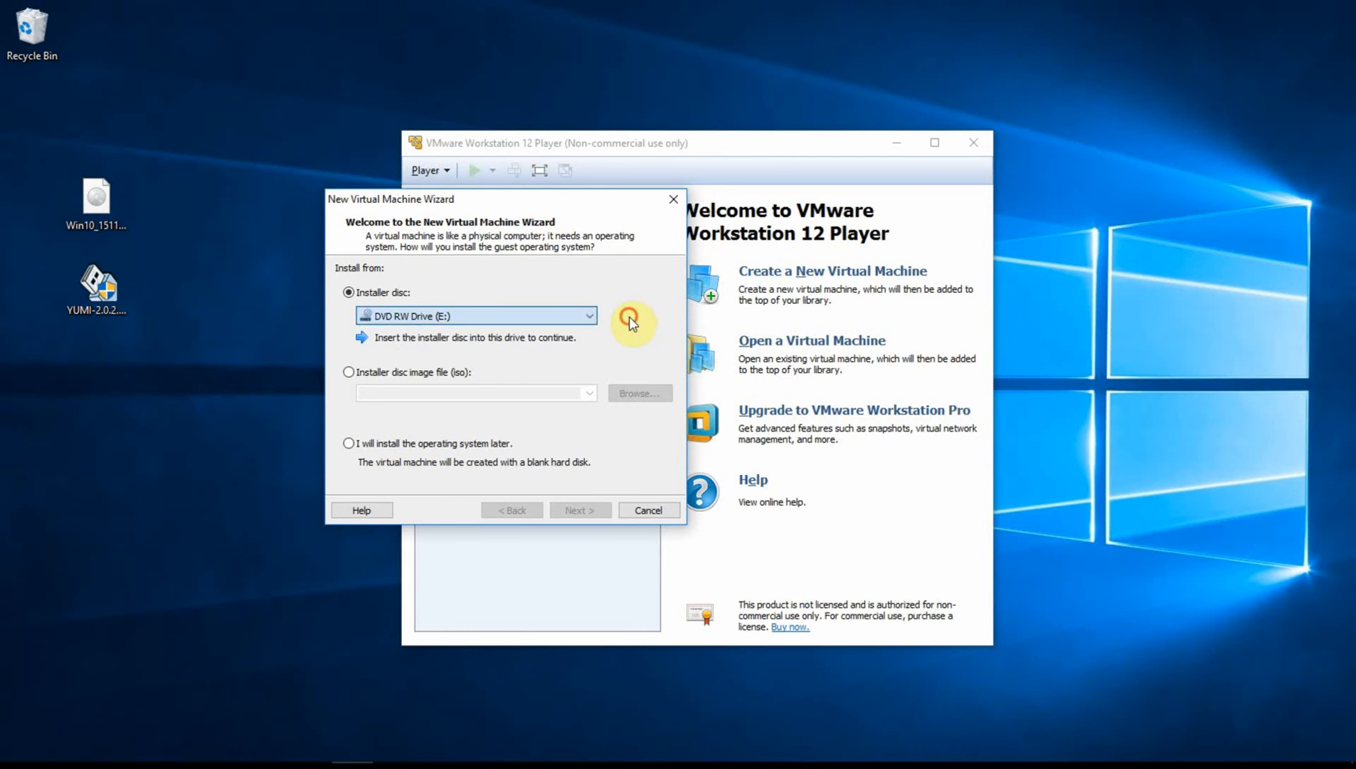
- Choose the disc image Win10_1511_2_English_x32.iso from the desktop as the installation source
click(352, 371)
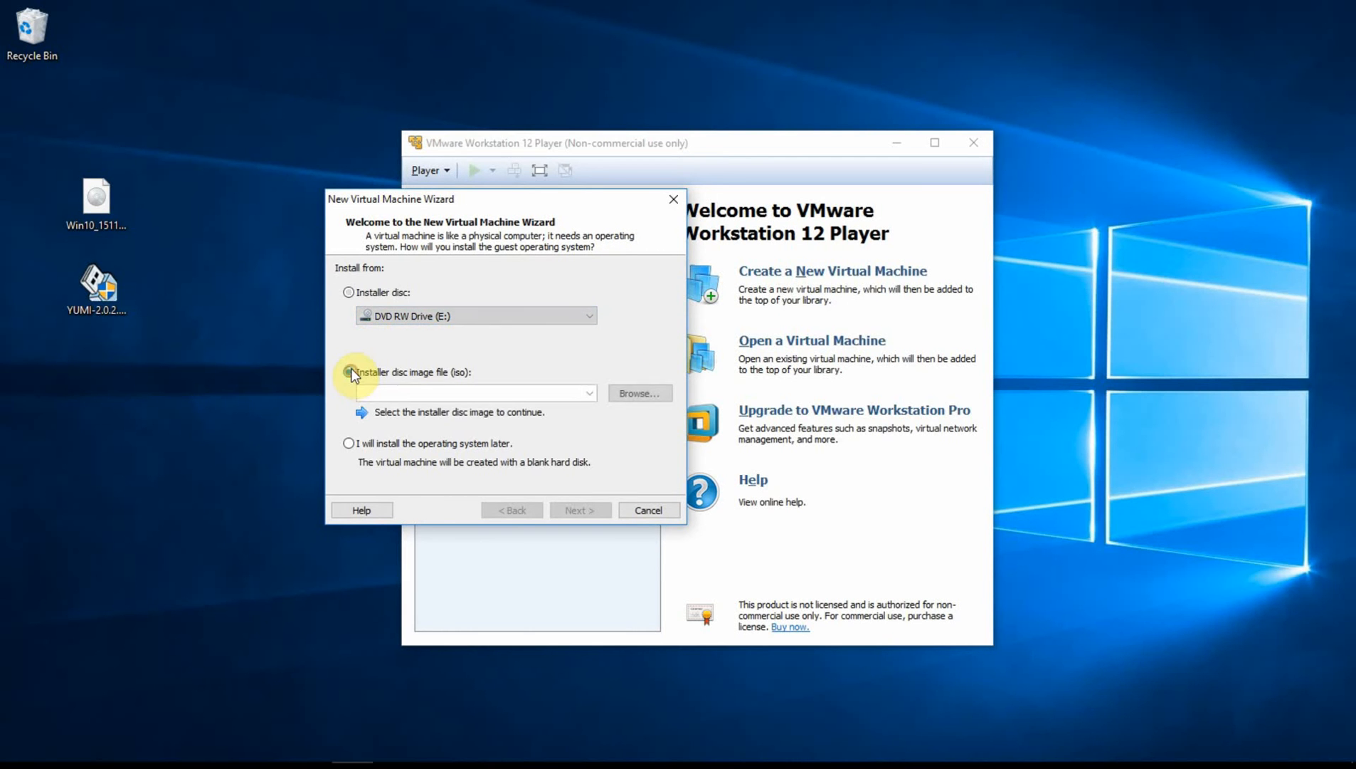
click(637, 390)
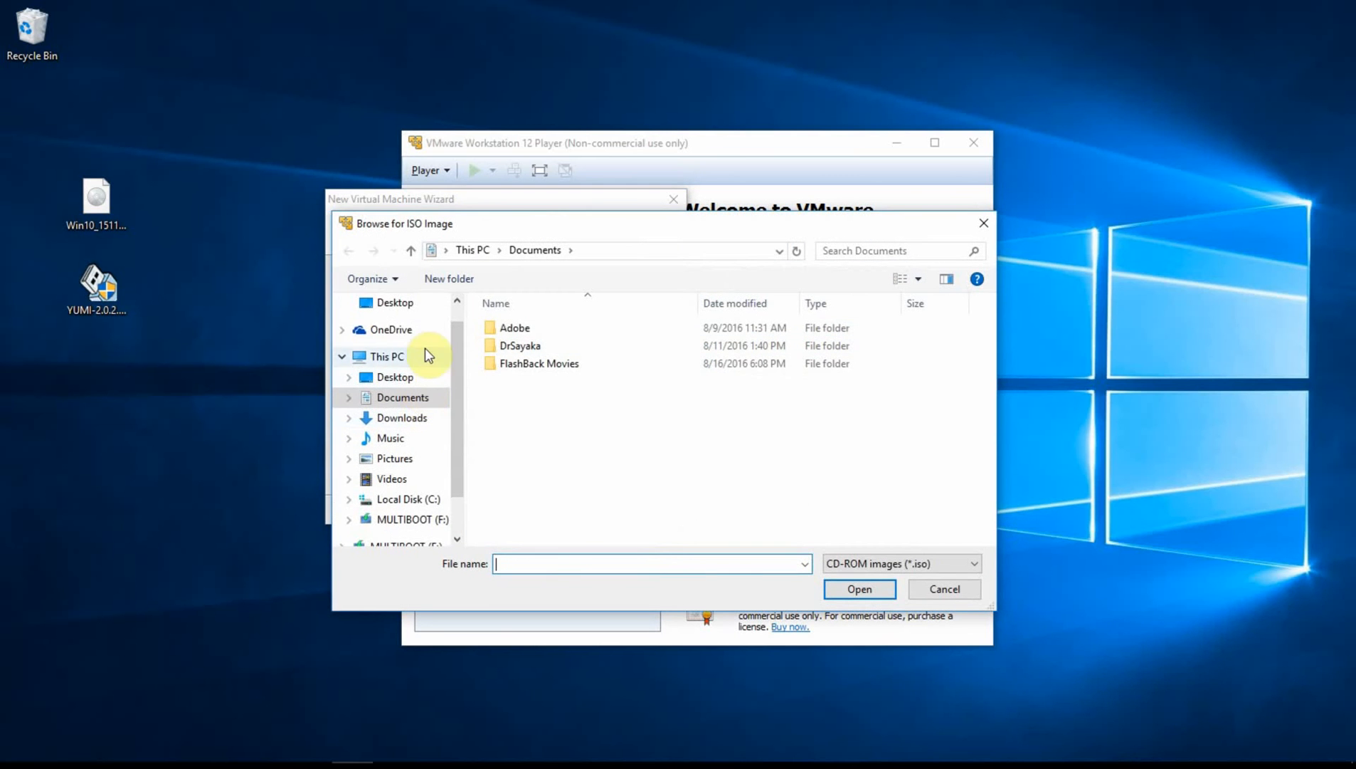
click(384, 302)
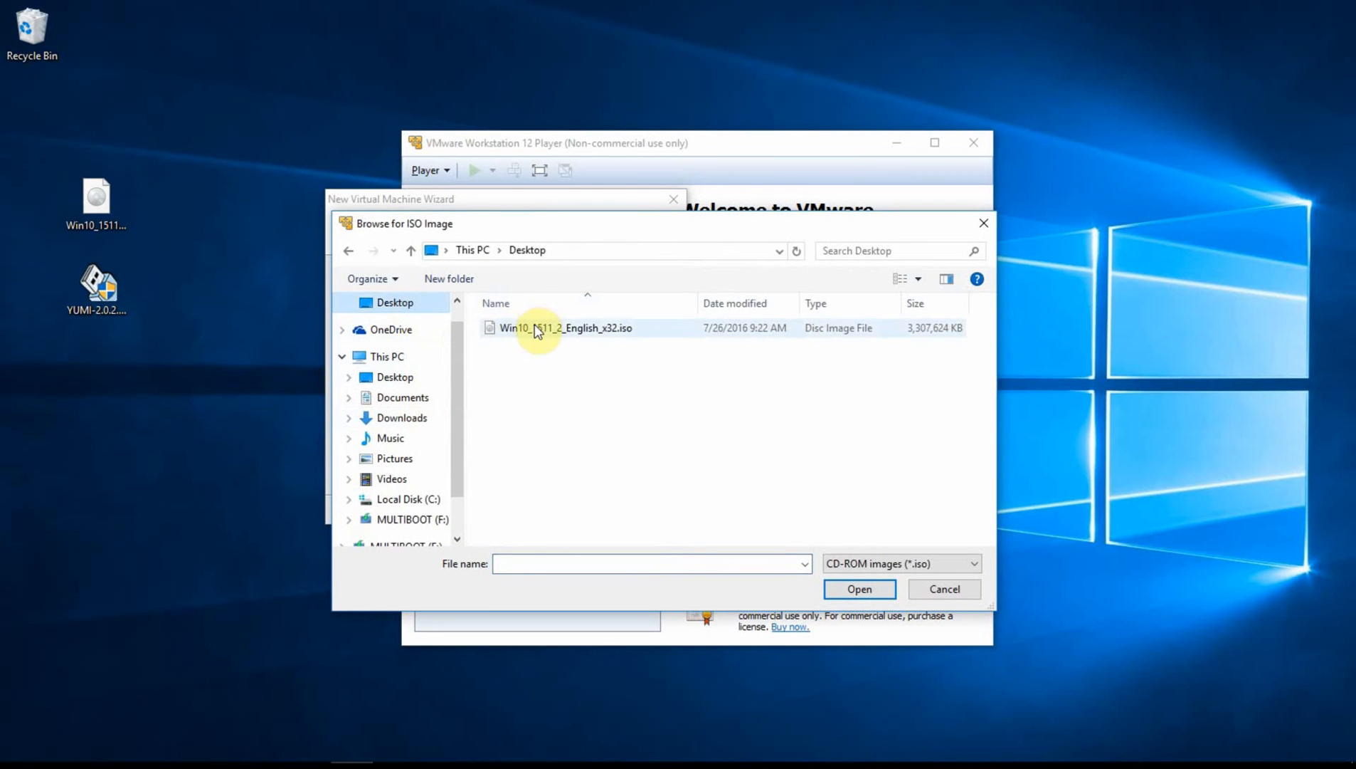
click(535, 327)
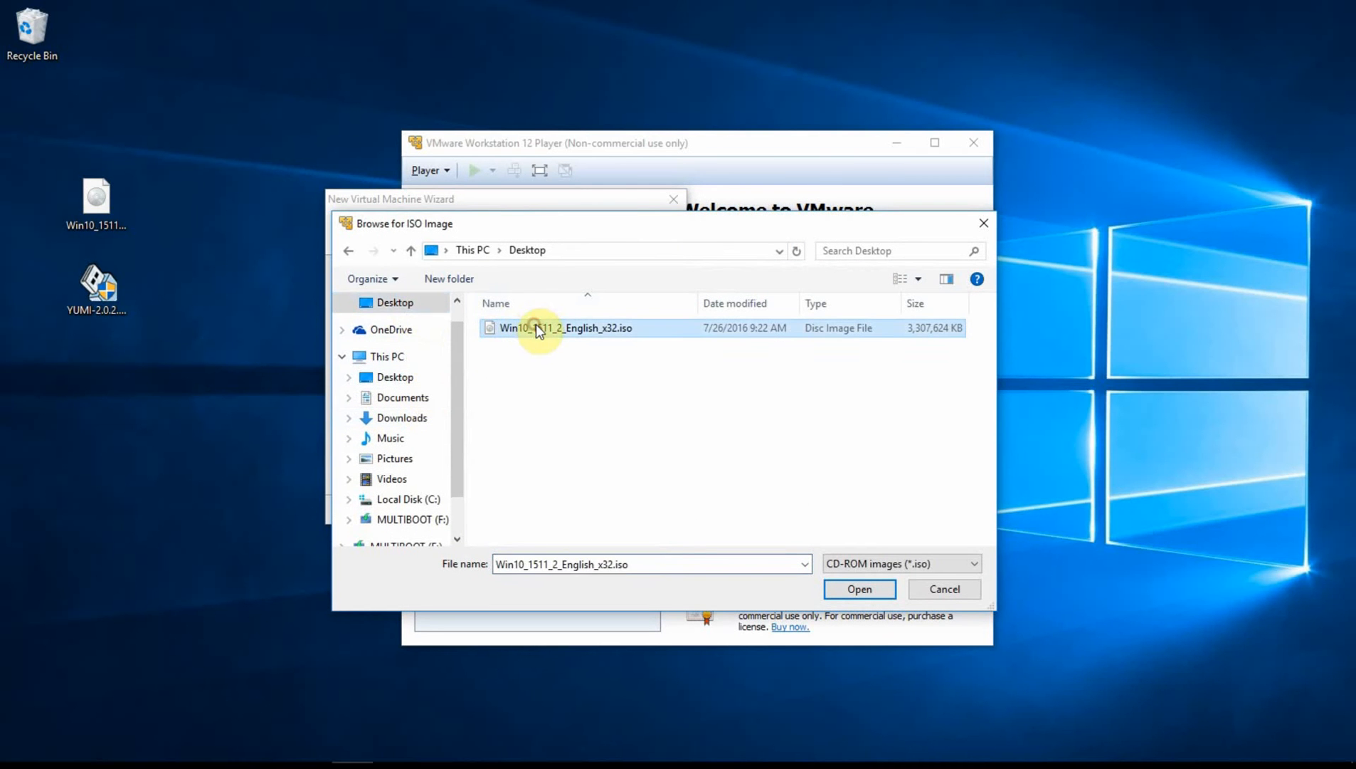
click(861, 589)
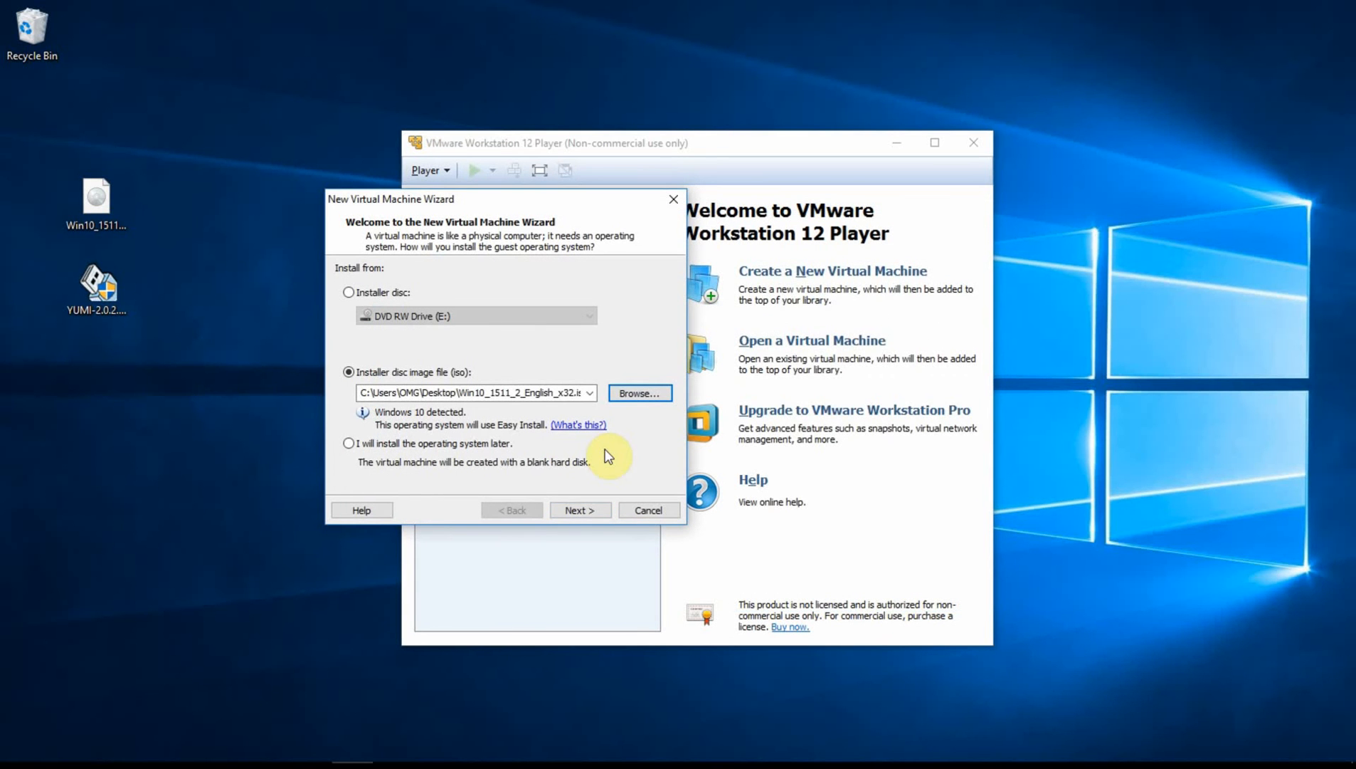
- Continue to the Easy Install information for Windows 10, then return to the installation source choice
click(606, 212)
click(579, 510)
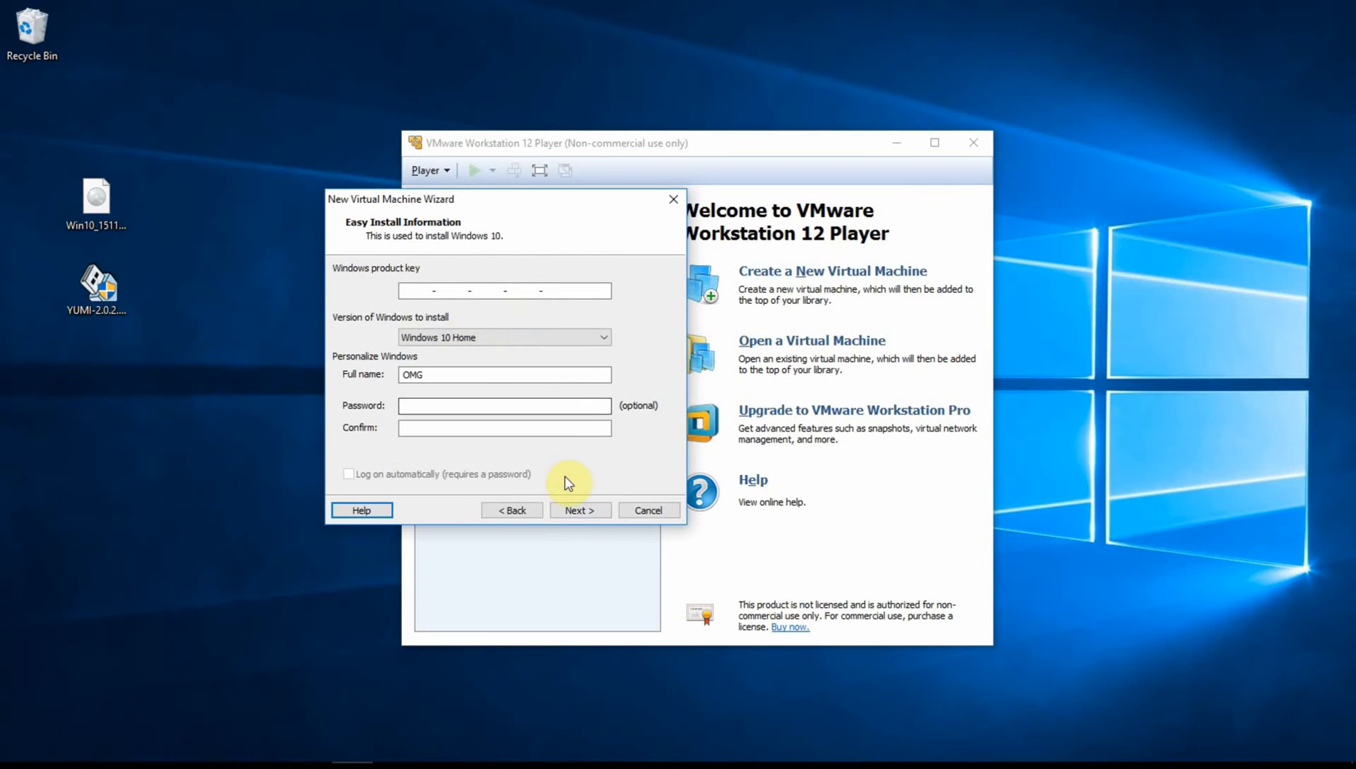
click(597, 505)
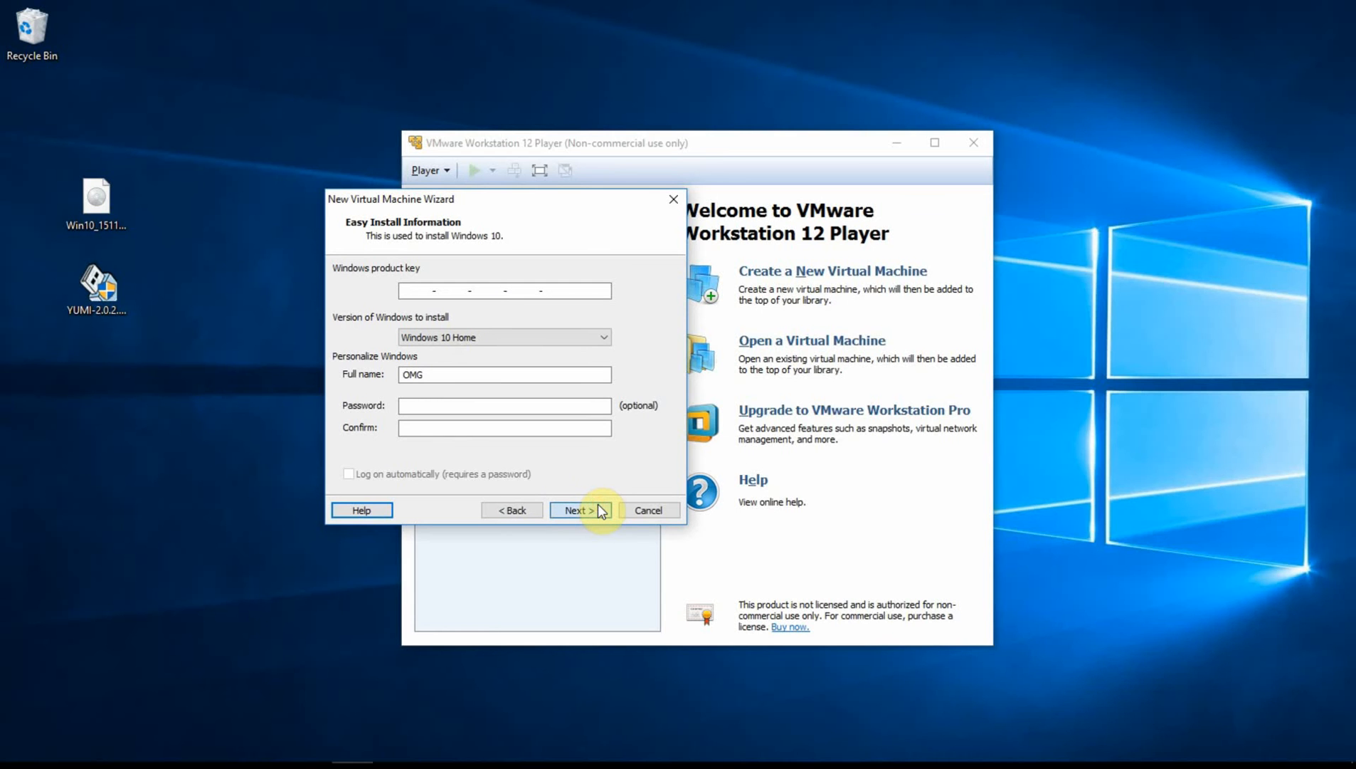
click(532, 507)
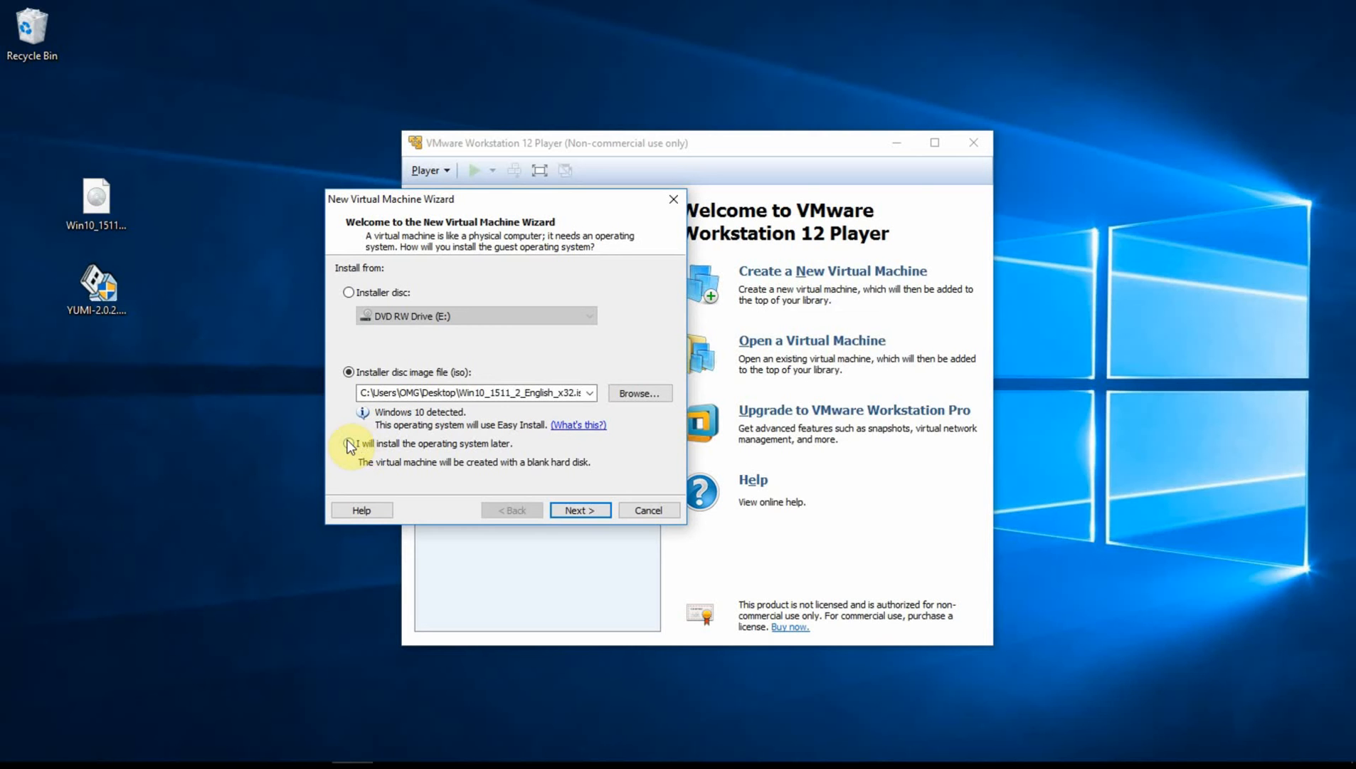
- Read the Easy Install help page in Firefox, close it and return to the New Virtual Machine Wizard in VMware Player
click(576, 426)
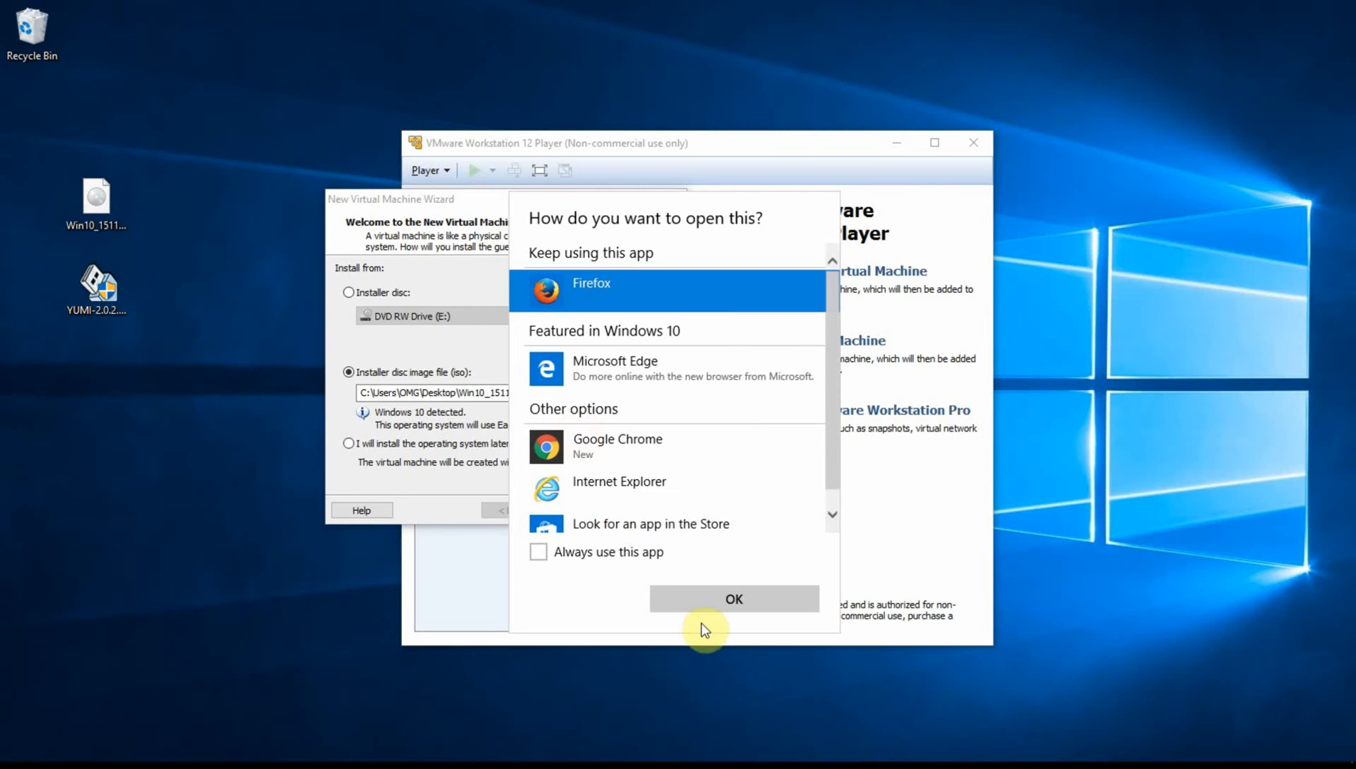
click(714, 599)
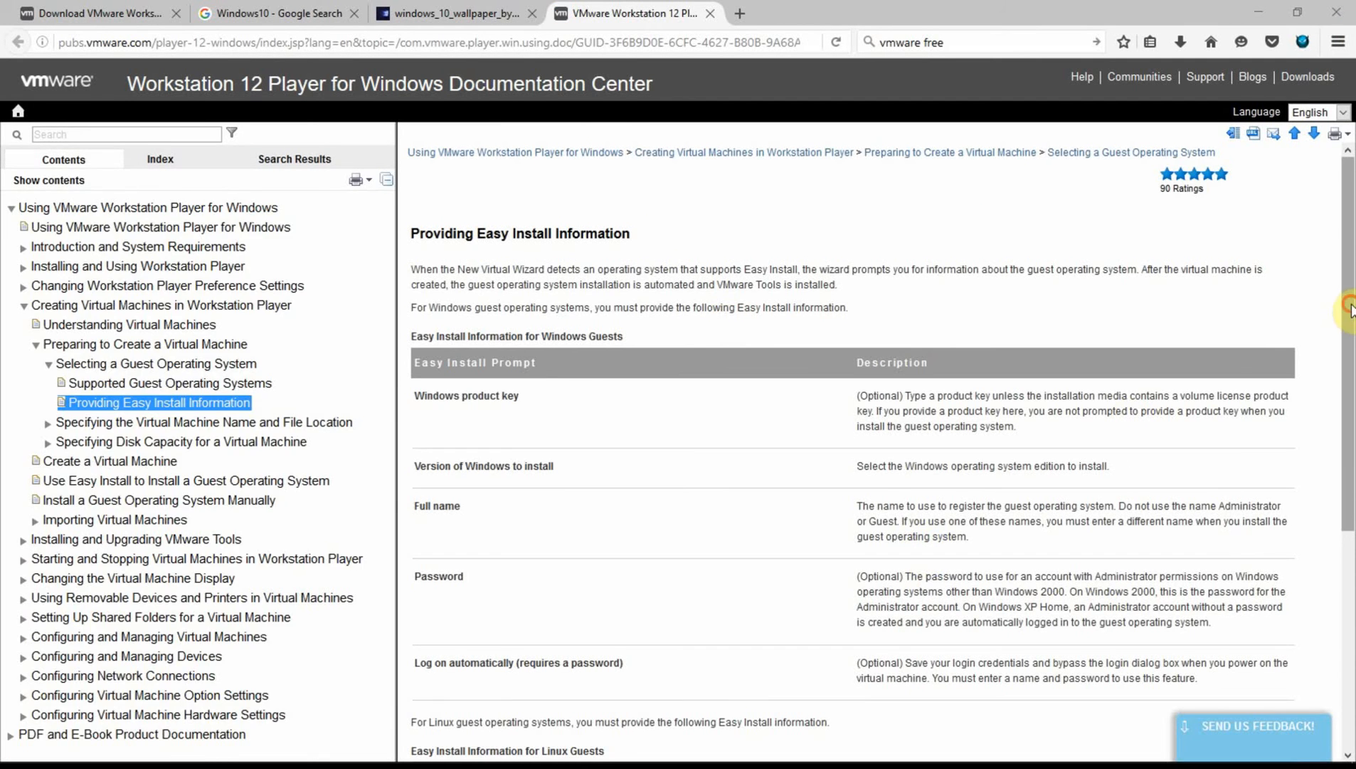
drag(1347, 303, 1354, 593)
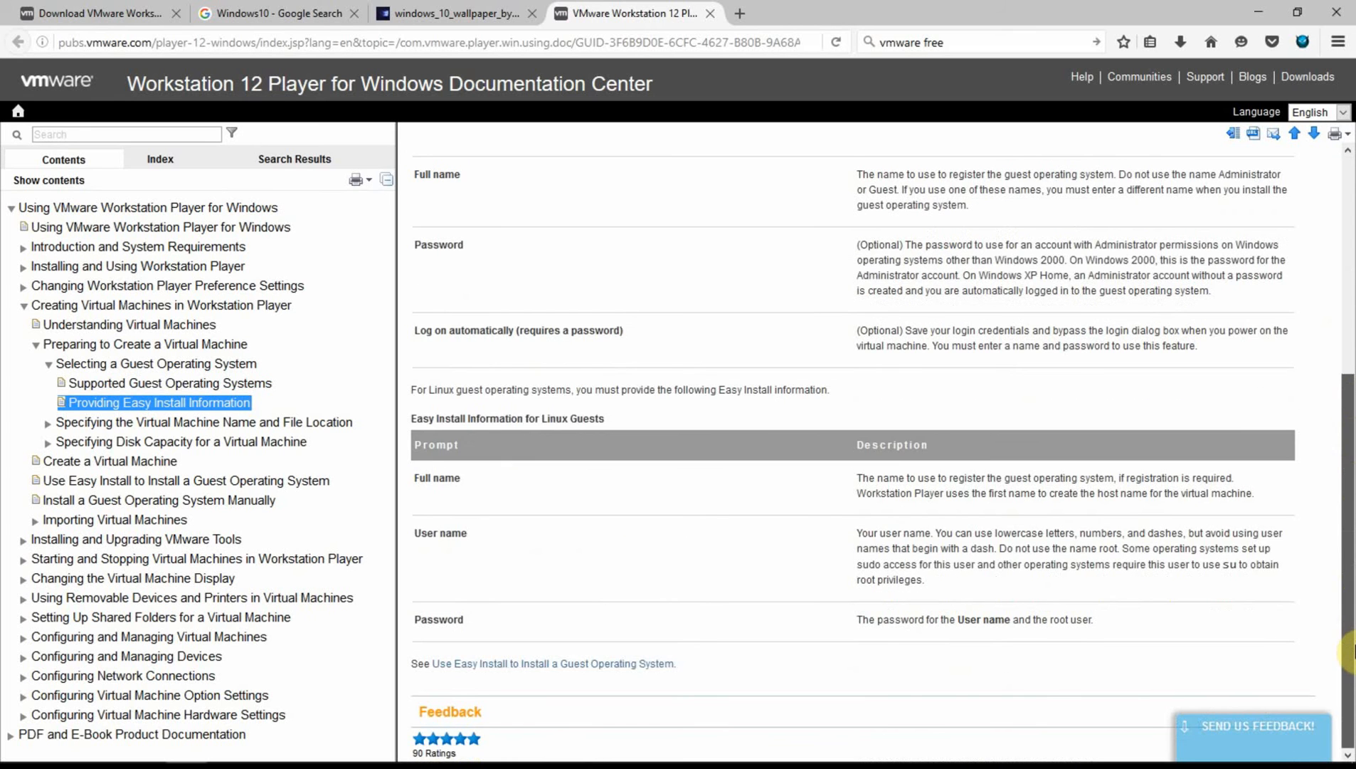
scroll(1323, 476, up, 1)
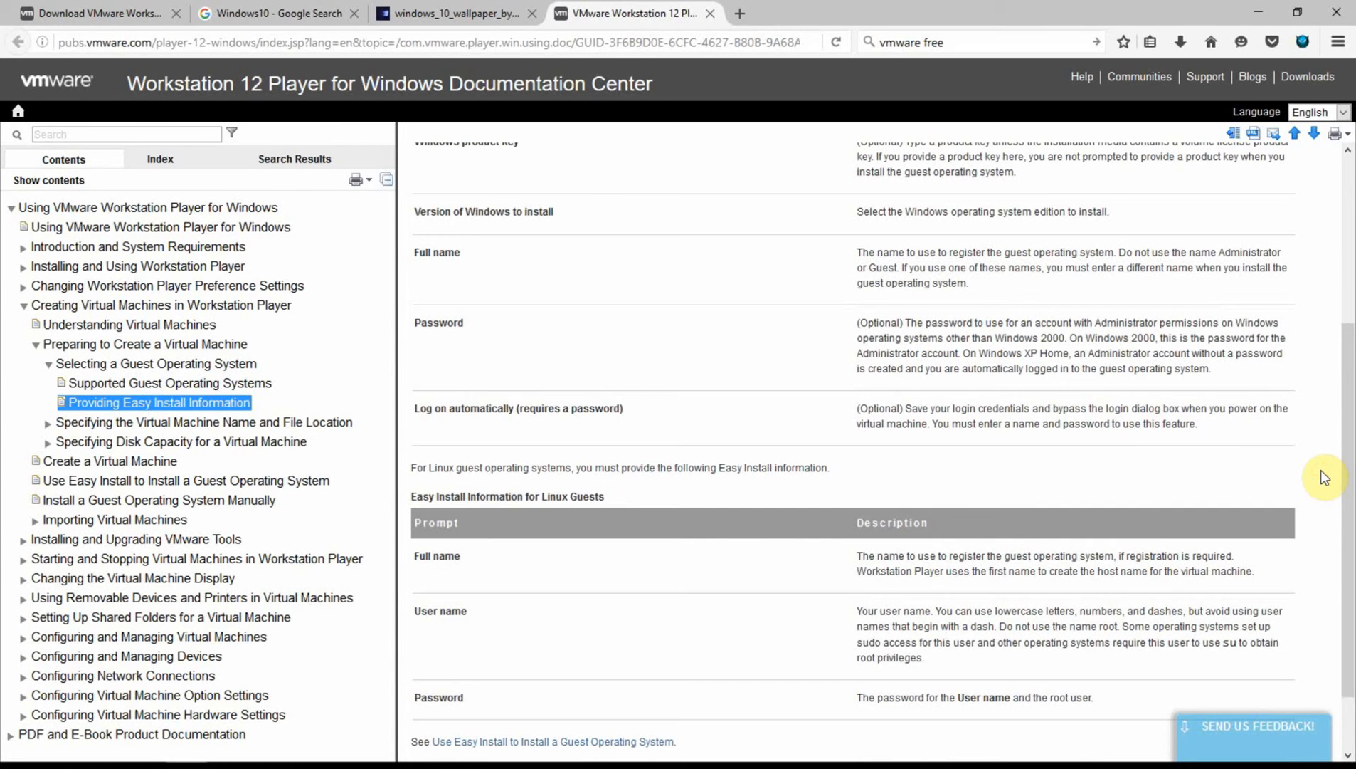
click(709, 13)
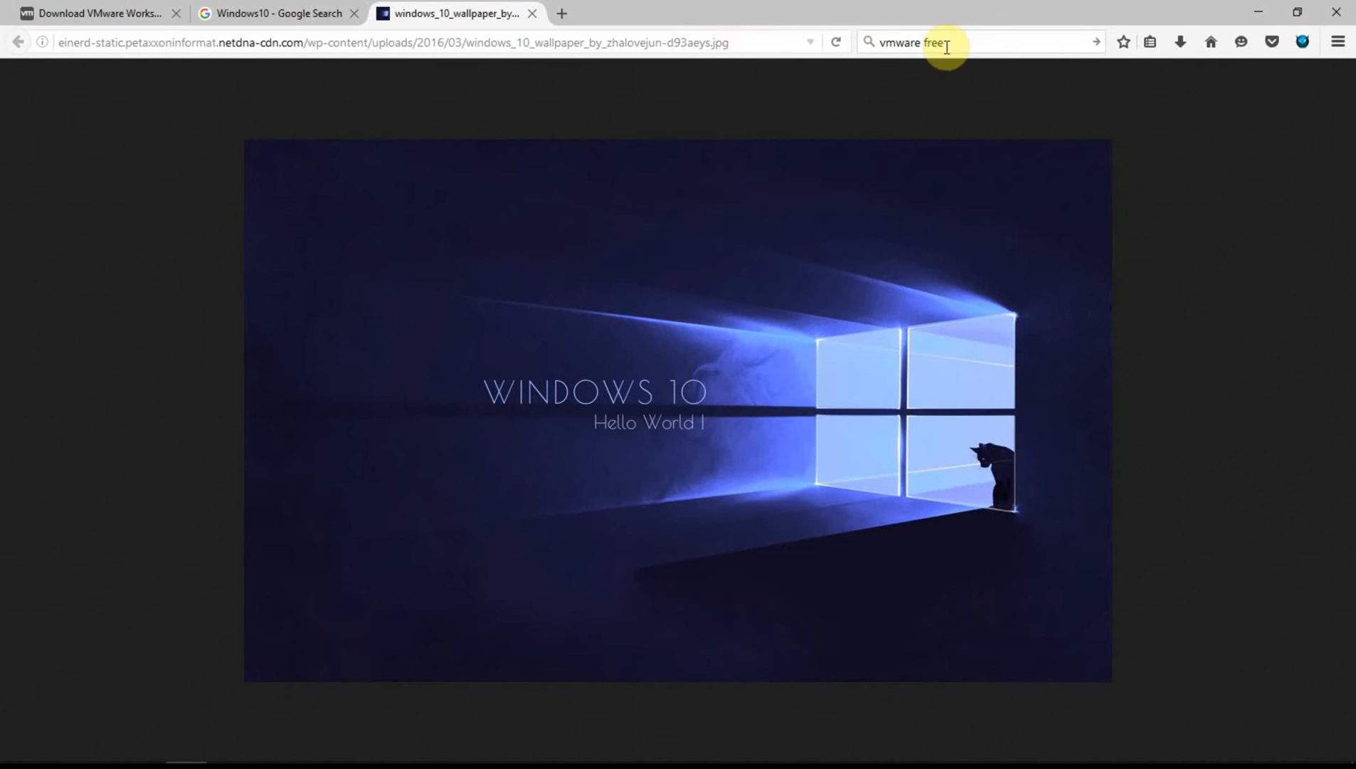
mouse_move(181, 759)
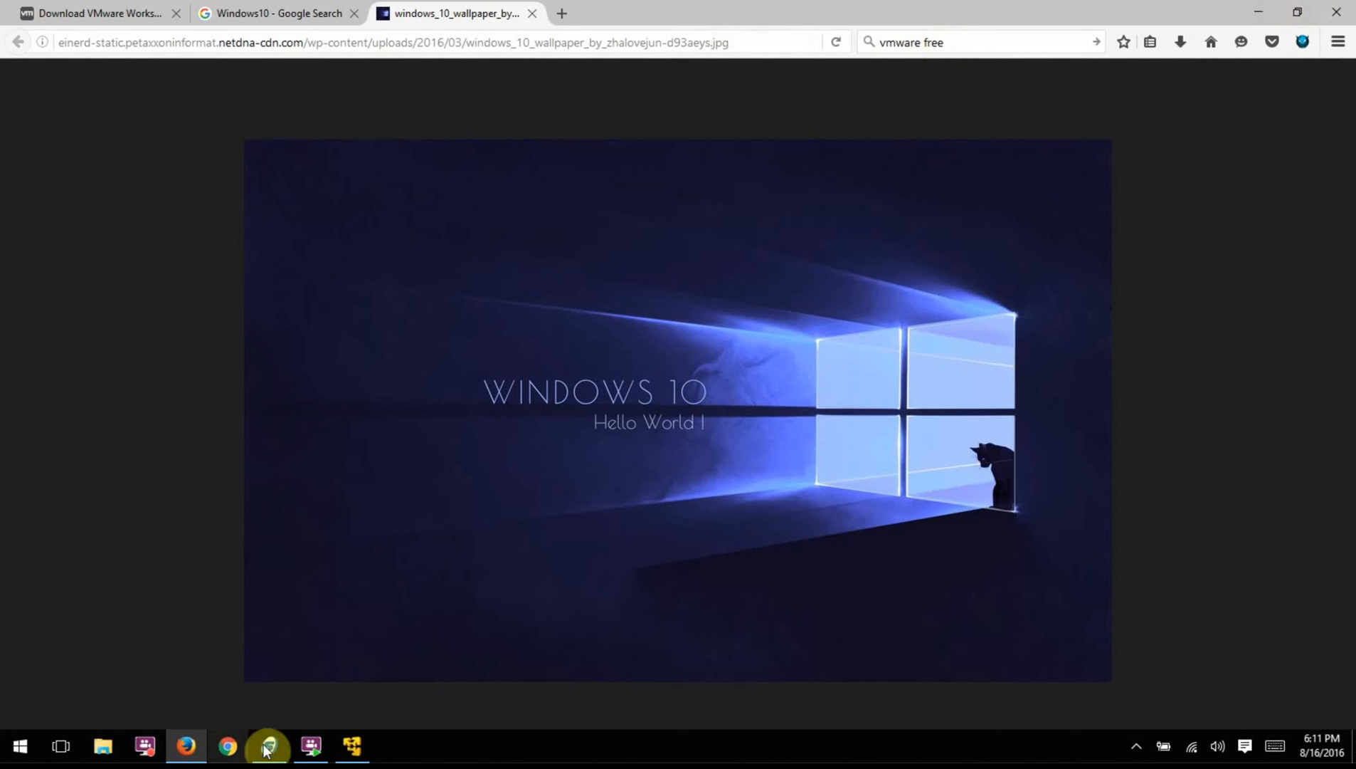
click(352, 745)
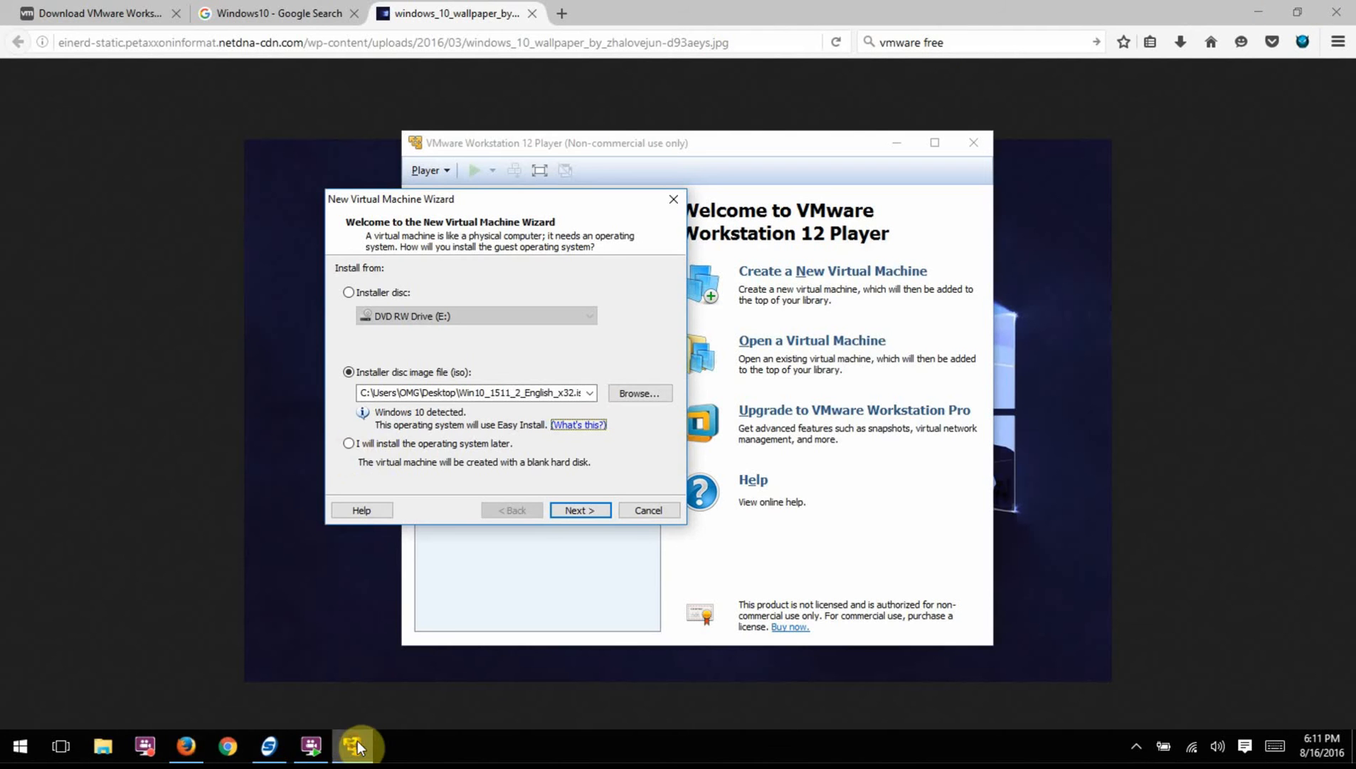
- Choose to install the operating system later and set the Microsoft Windows guest version to Windows 10
click(348, 442)
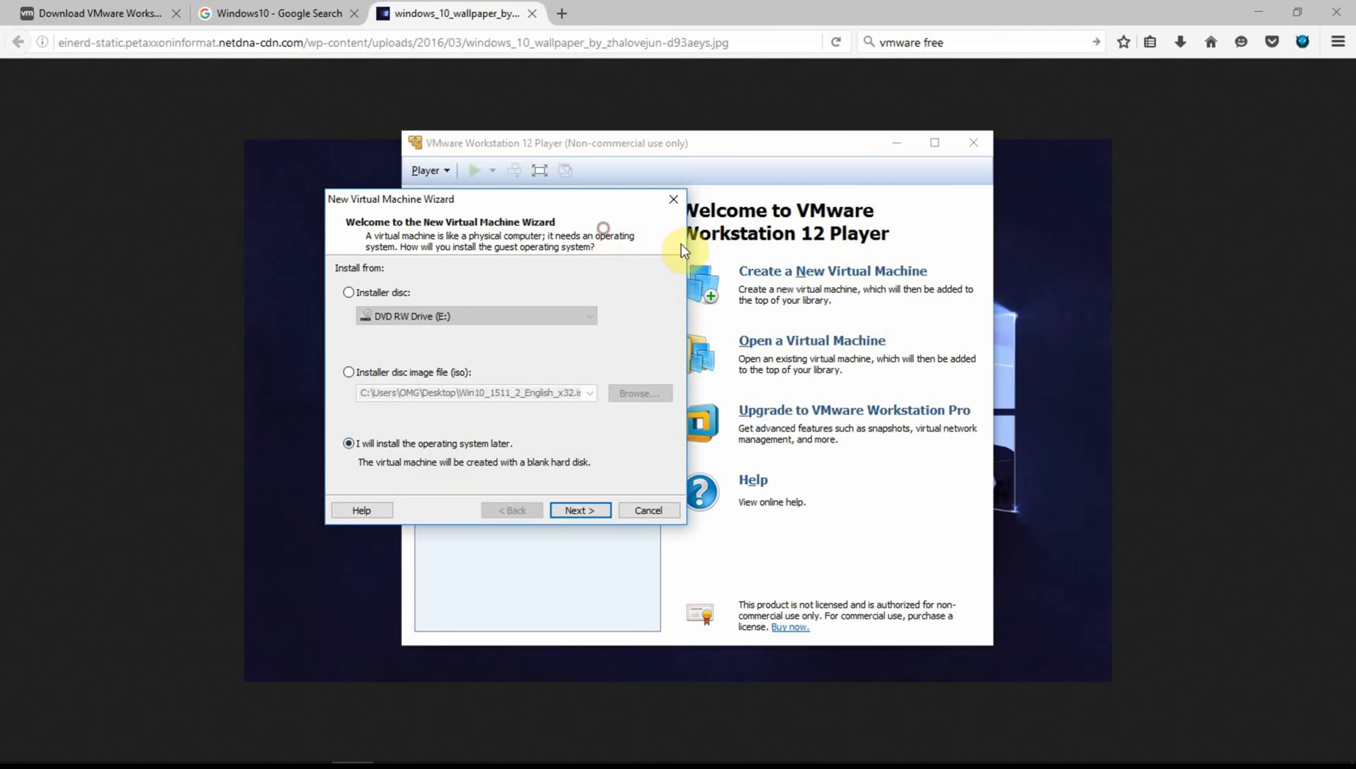
click(590, 511)
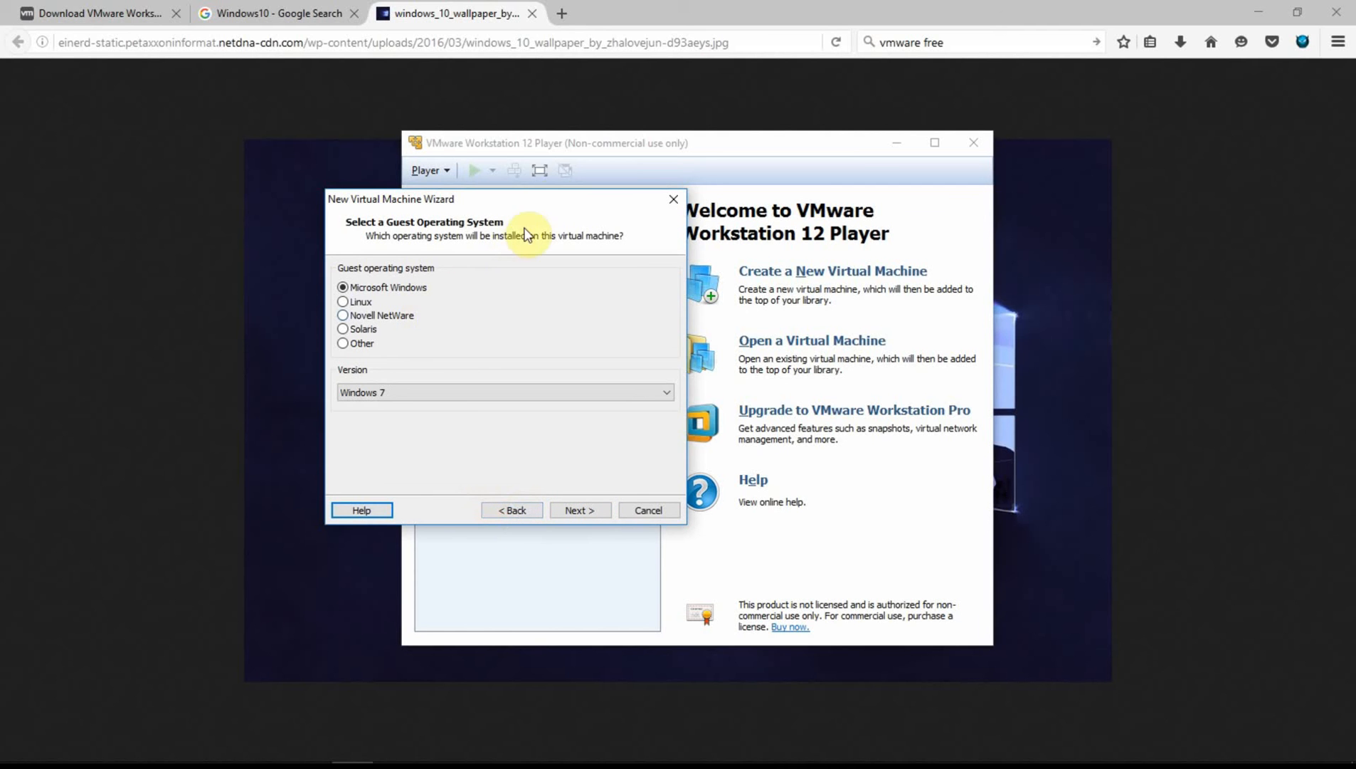
drag(554, 200, 673, 236)
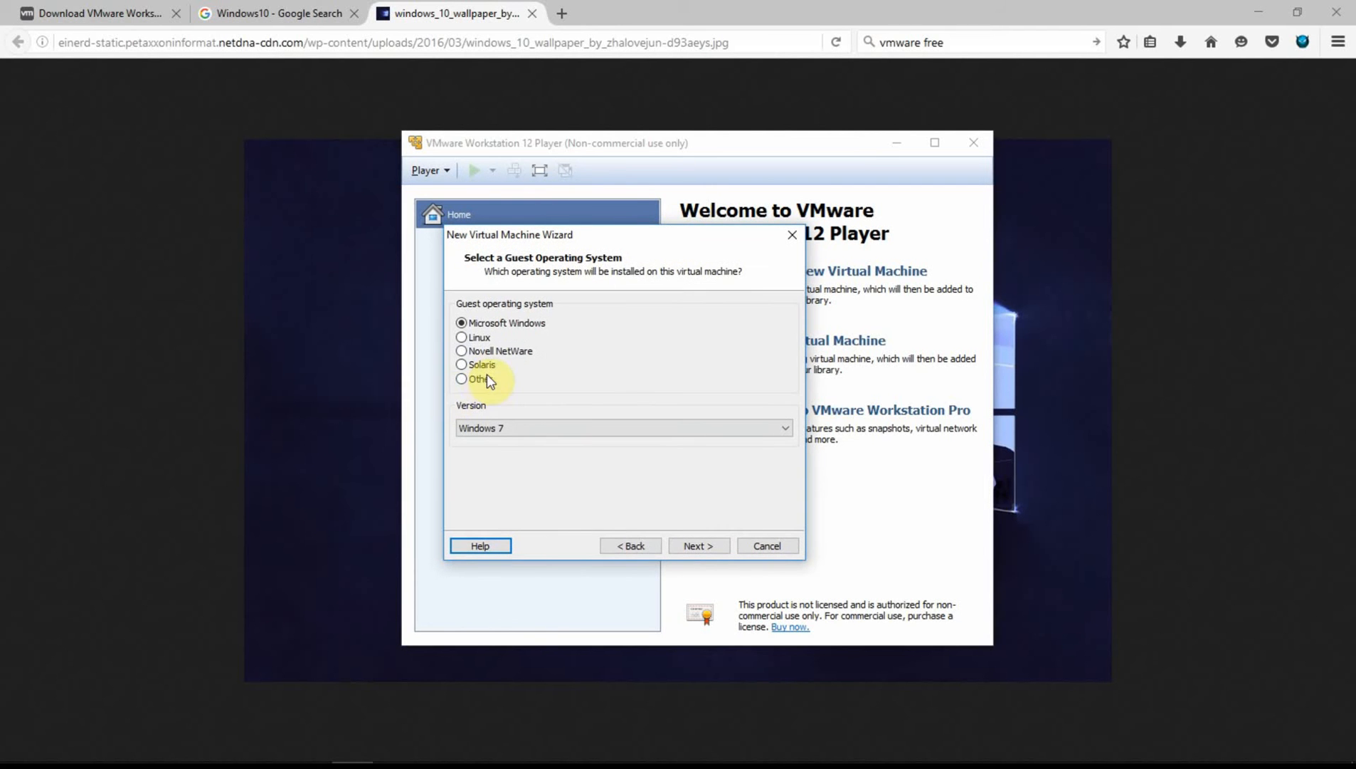
click(633, 427)
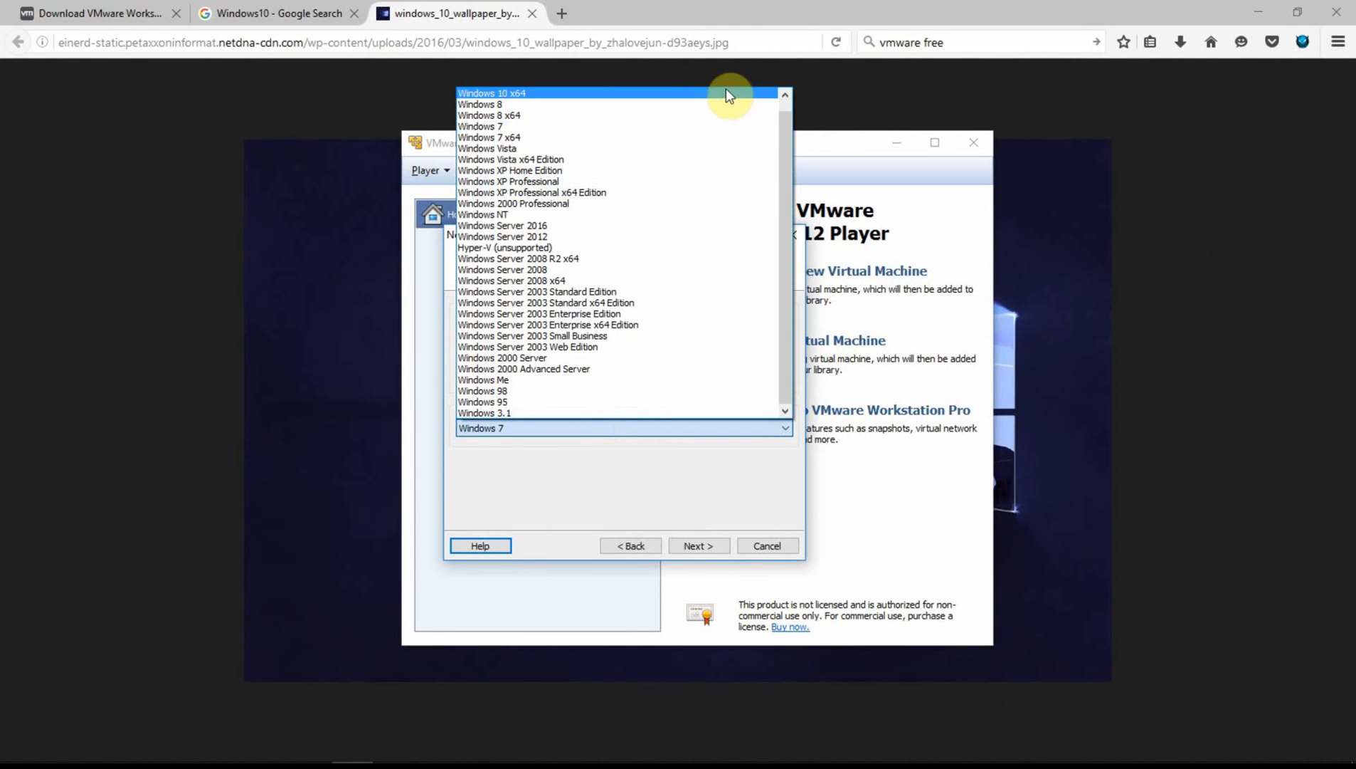
scroll(783, 146, up, 1)
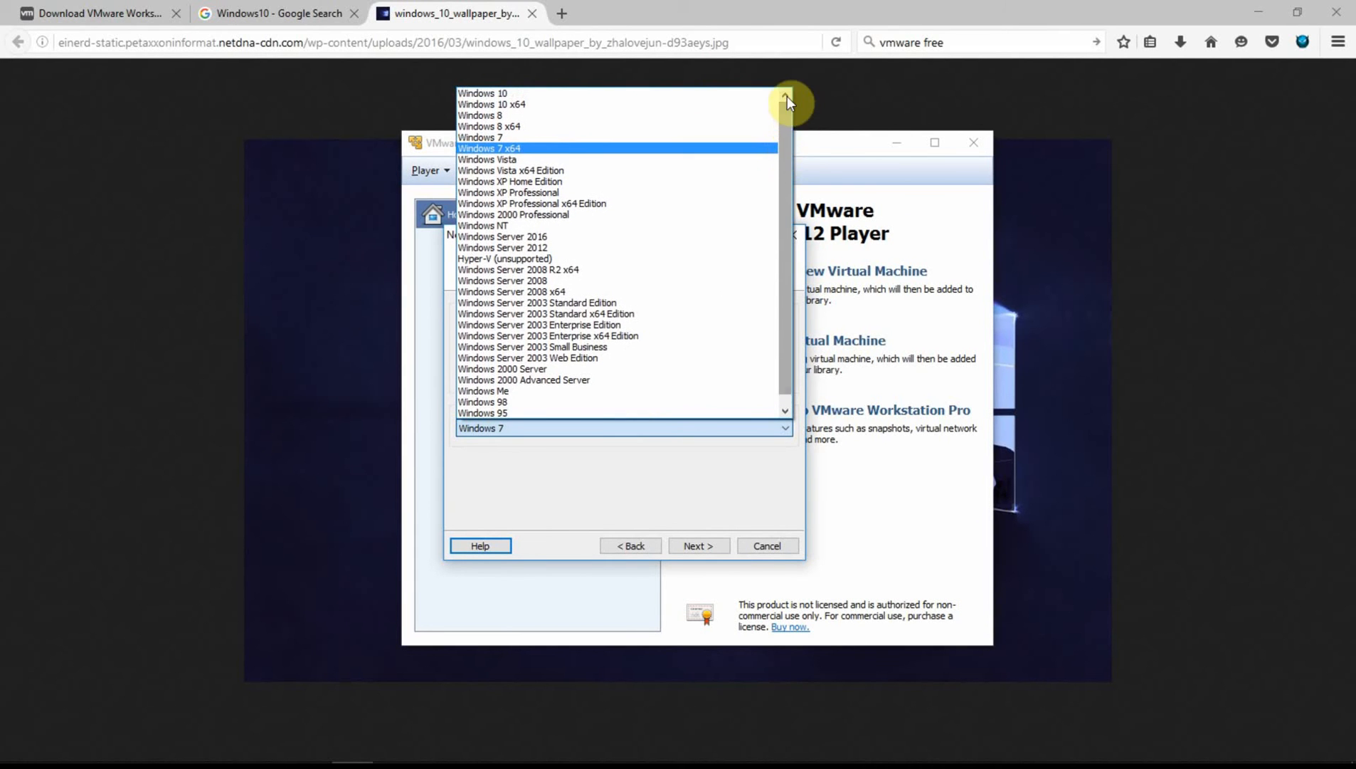
click(609, 97)
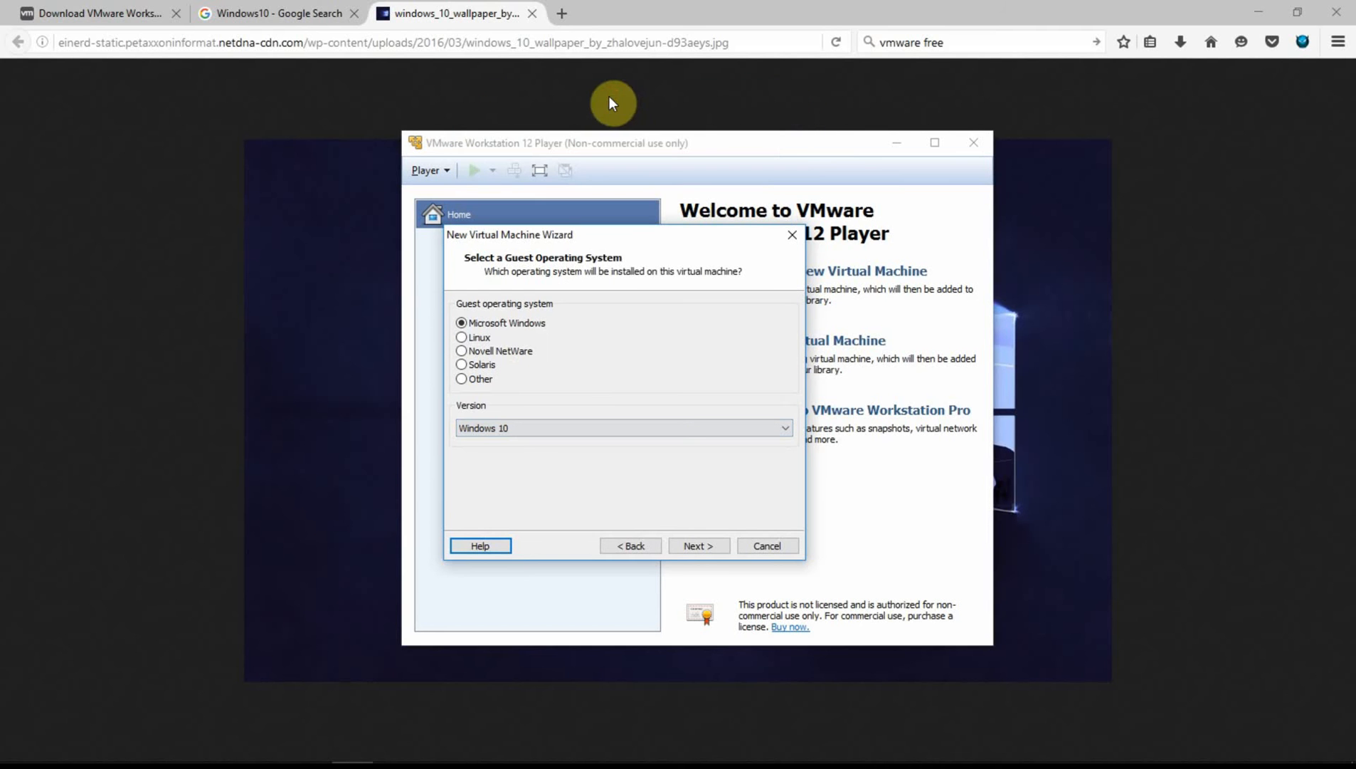
click(674, 432)
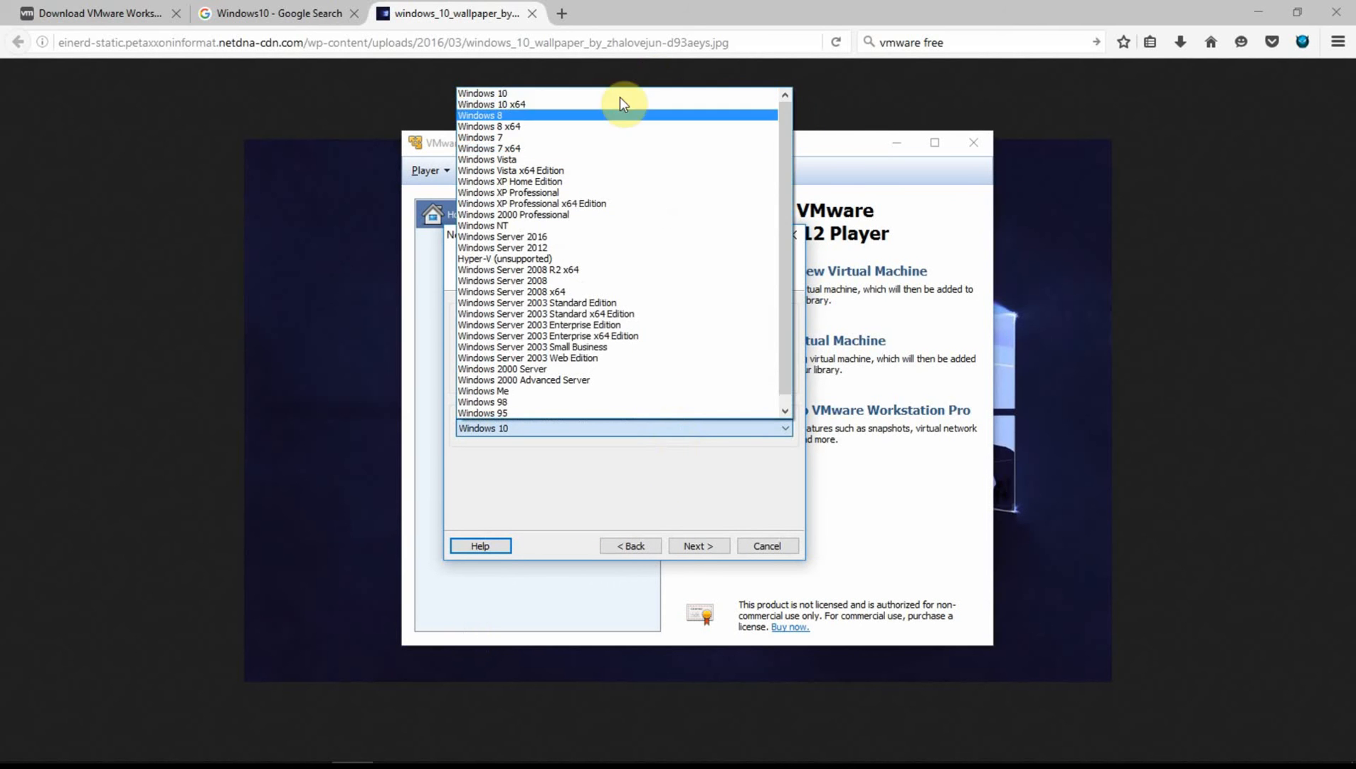
click(623, 96)
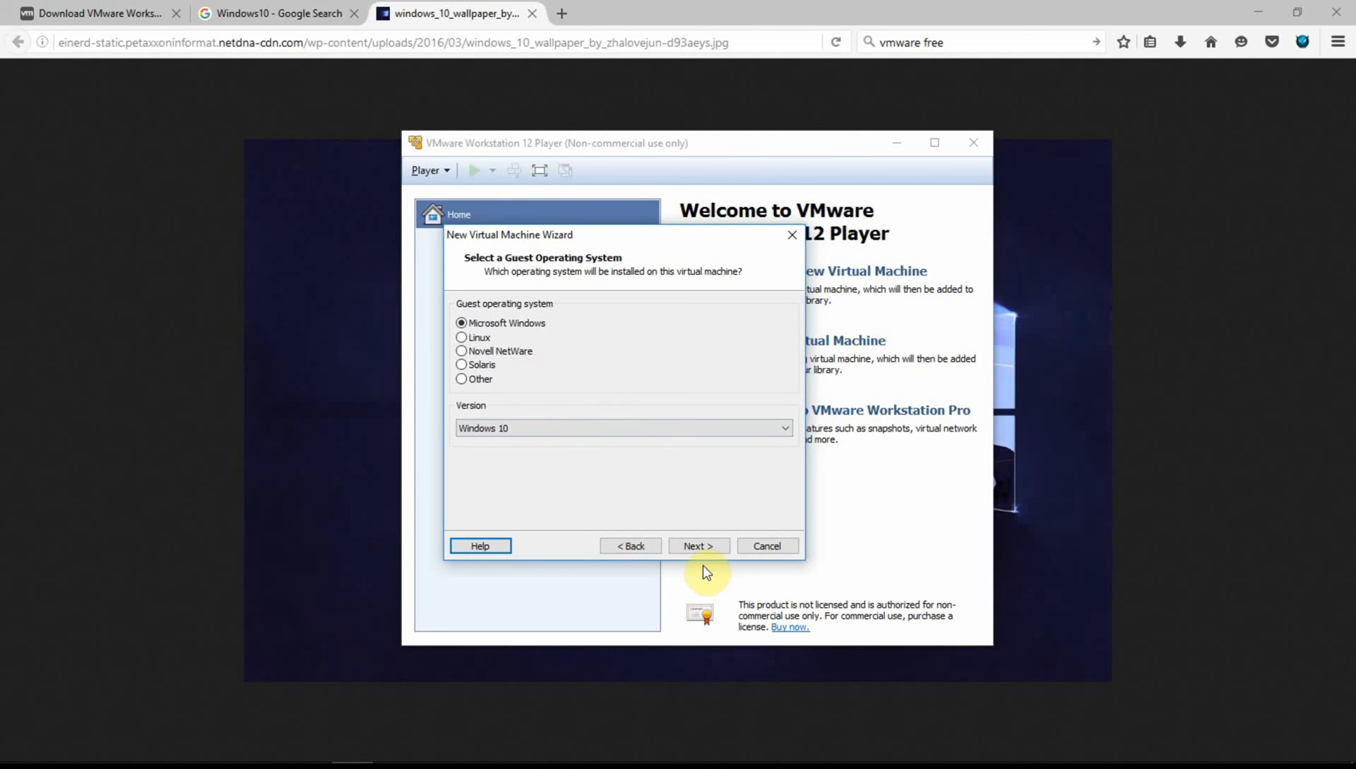
click(704, 544)
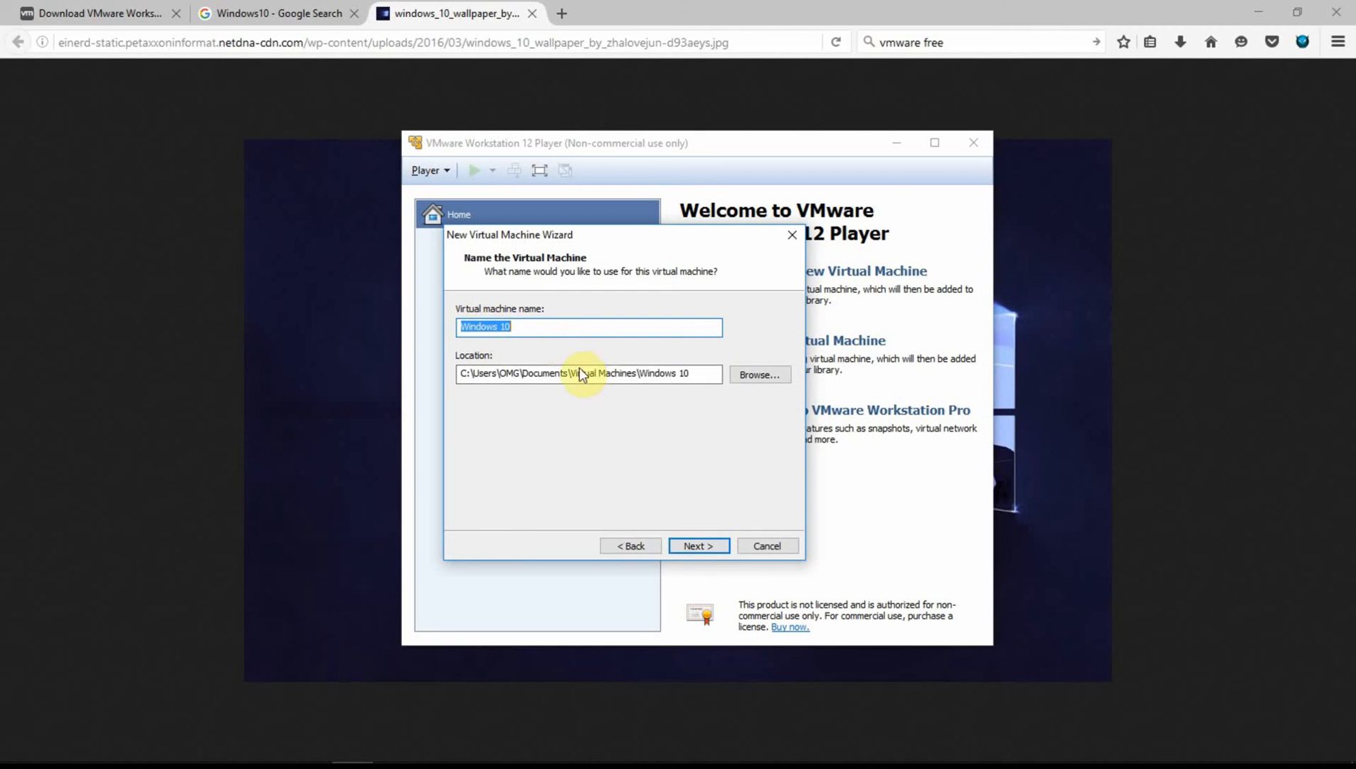
- Accept the virtual machine name Windows 10, its default location and a 60 GB disk split into multiple files
click(713, 546)
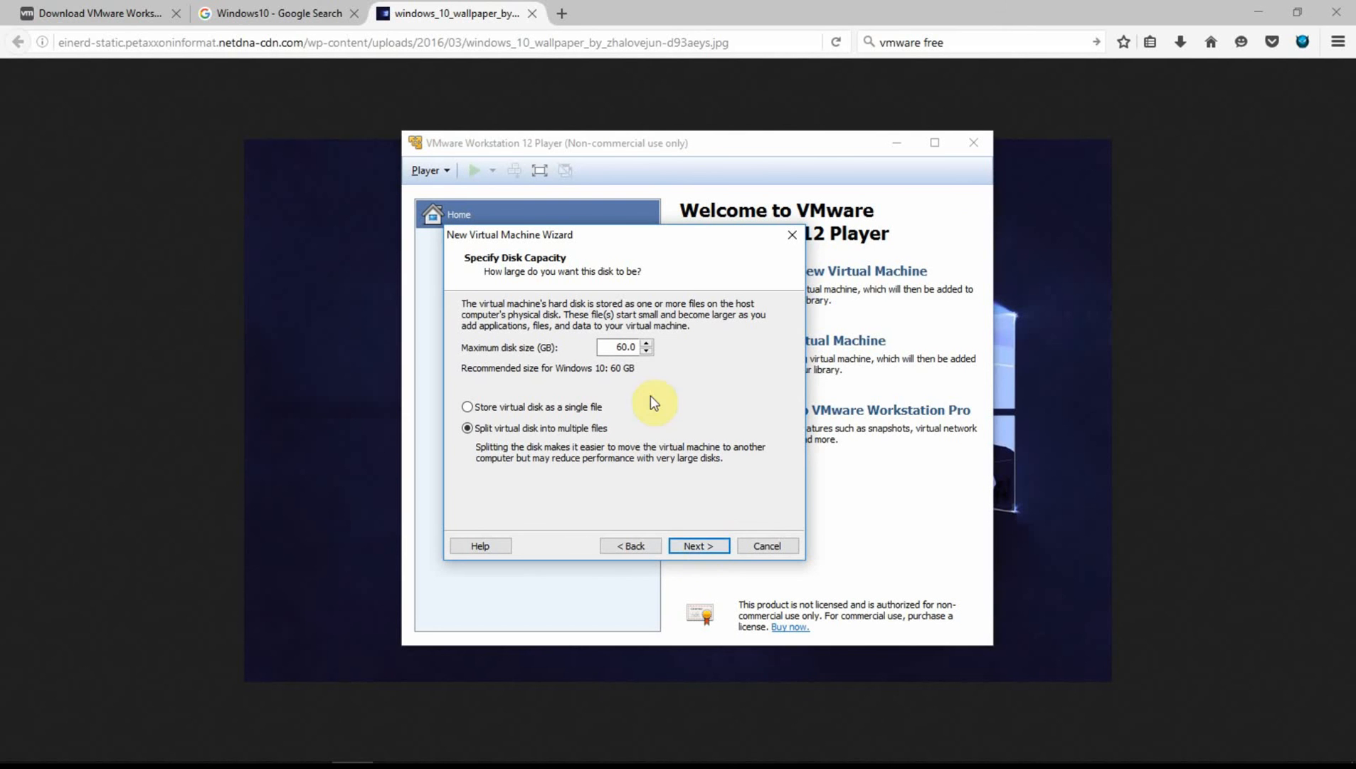
click(700, 545)
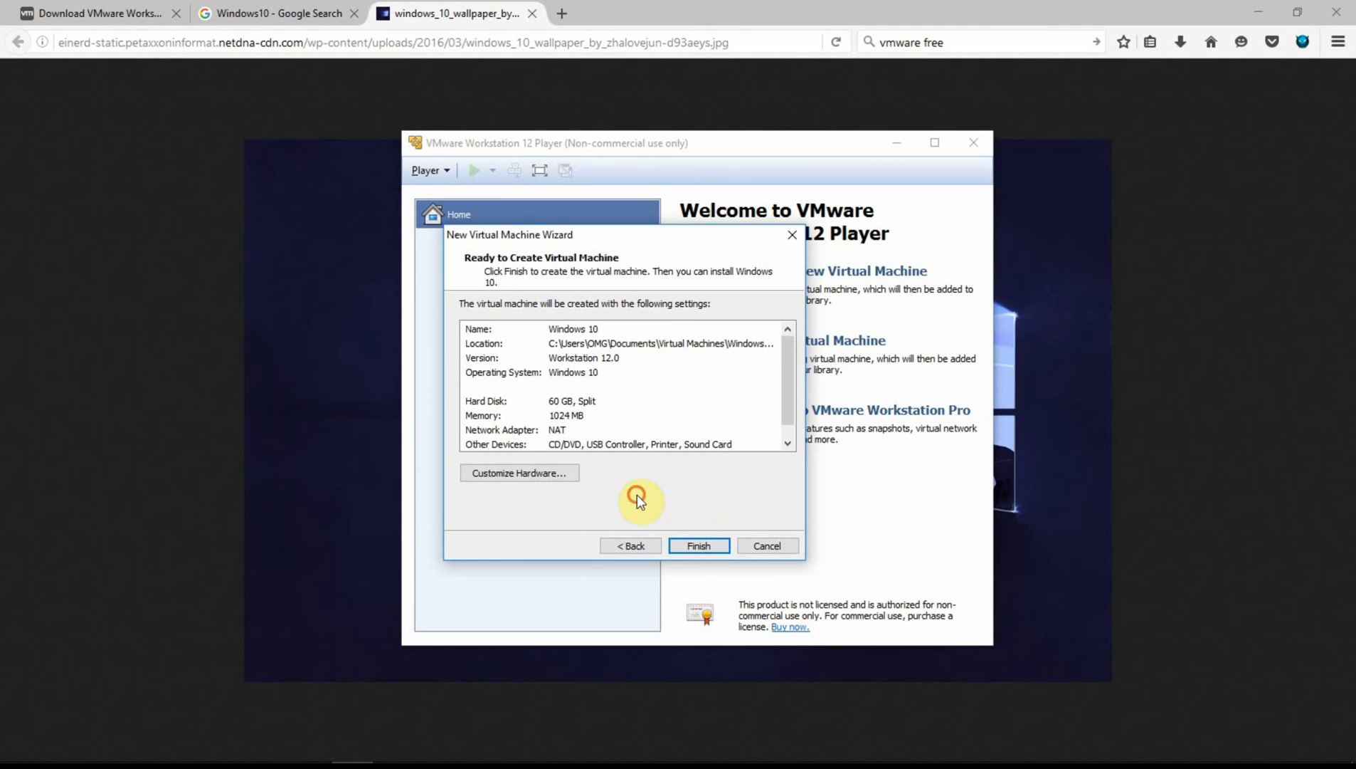
- Customize the hardware so the CD/DVD drive uses the ISO image Win10_1511_2_English_x32.iso from the Desktop, and finish creating the virtual machine
click(518, 475)
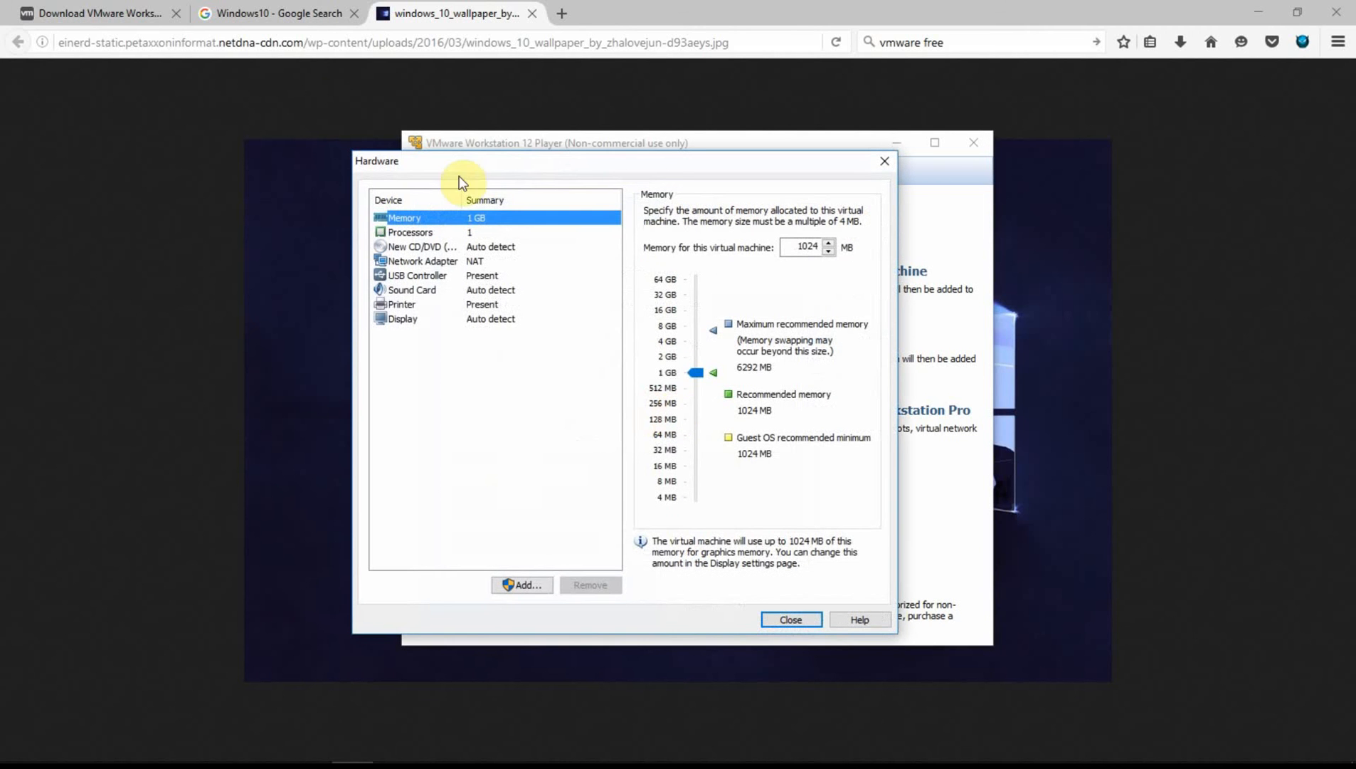
drag(683, 163, 897, 212)
click(603, 293)
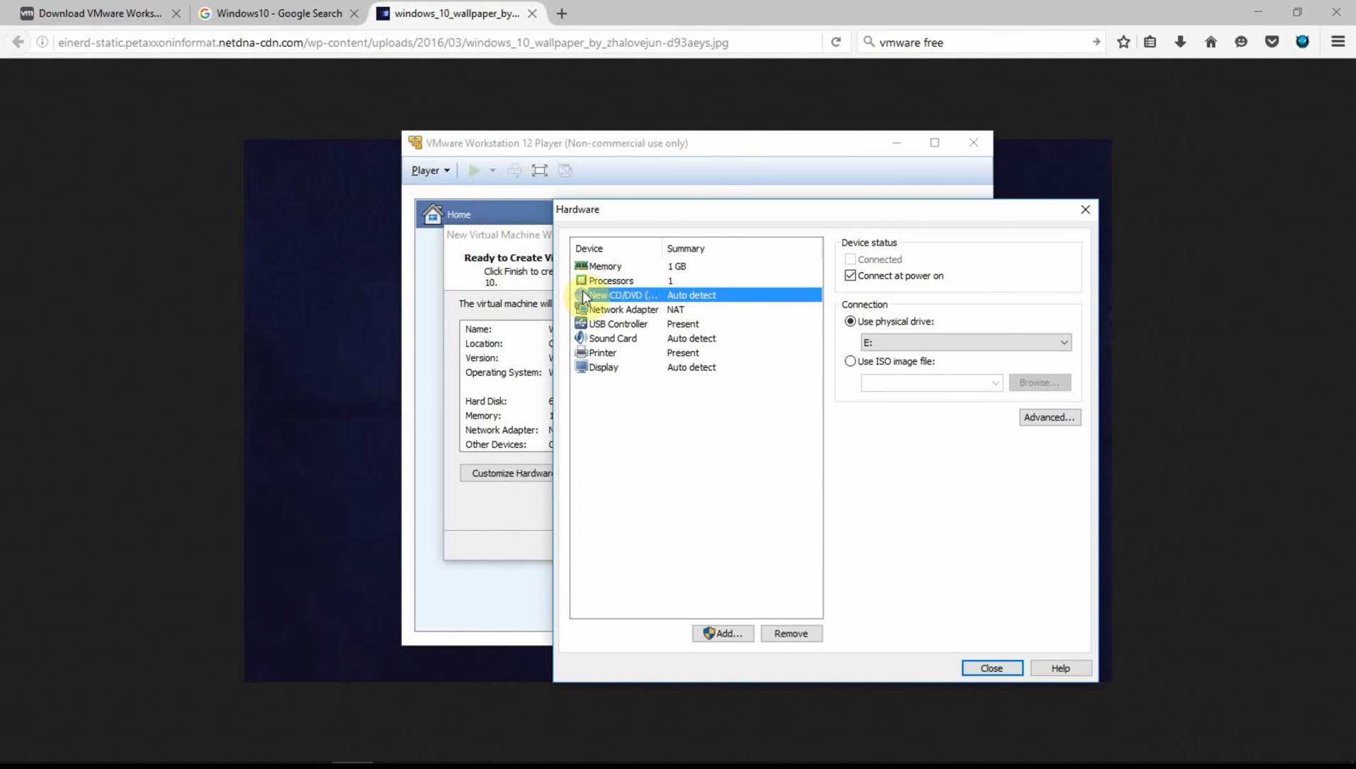
drag(723, 215, 797, 166)
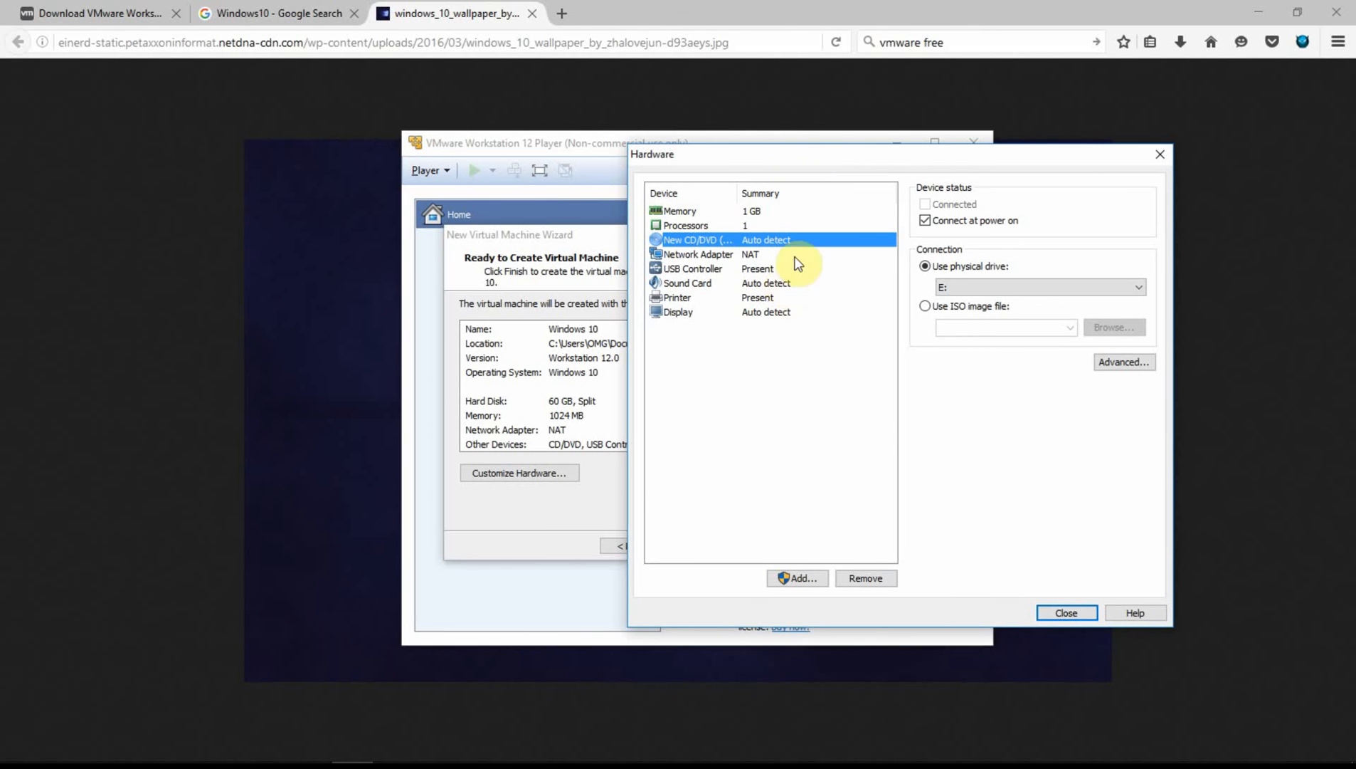
drag(858, 149, 858, 165)
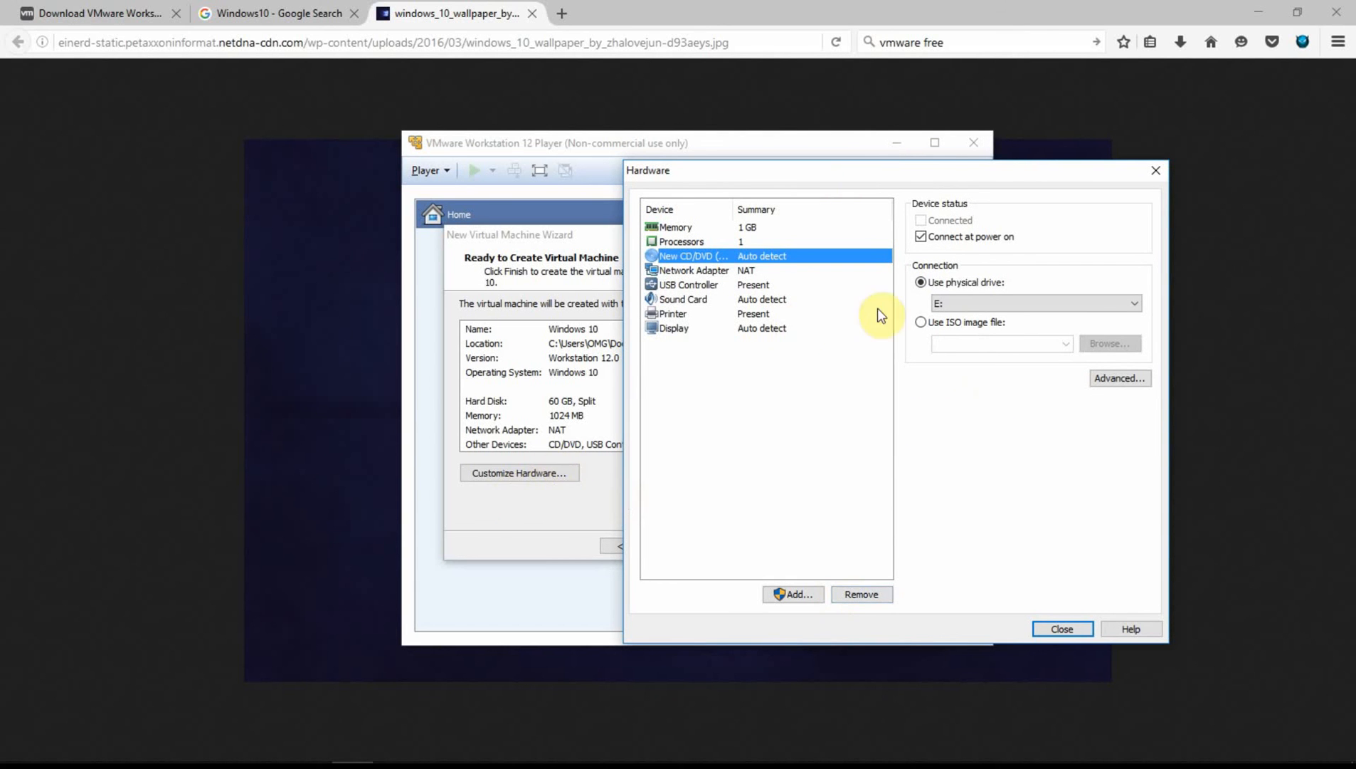
click(968, 324)
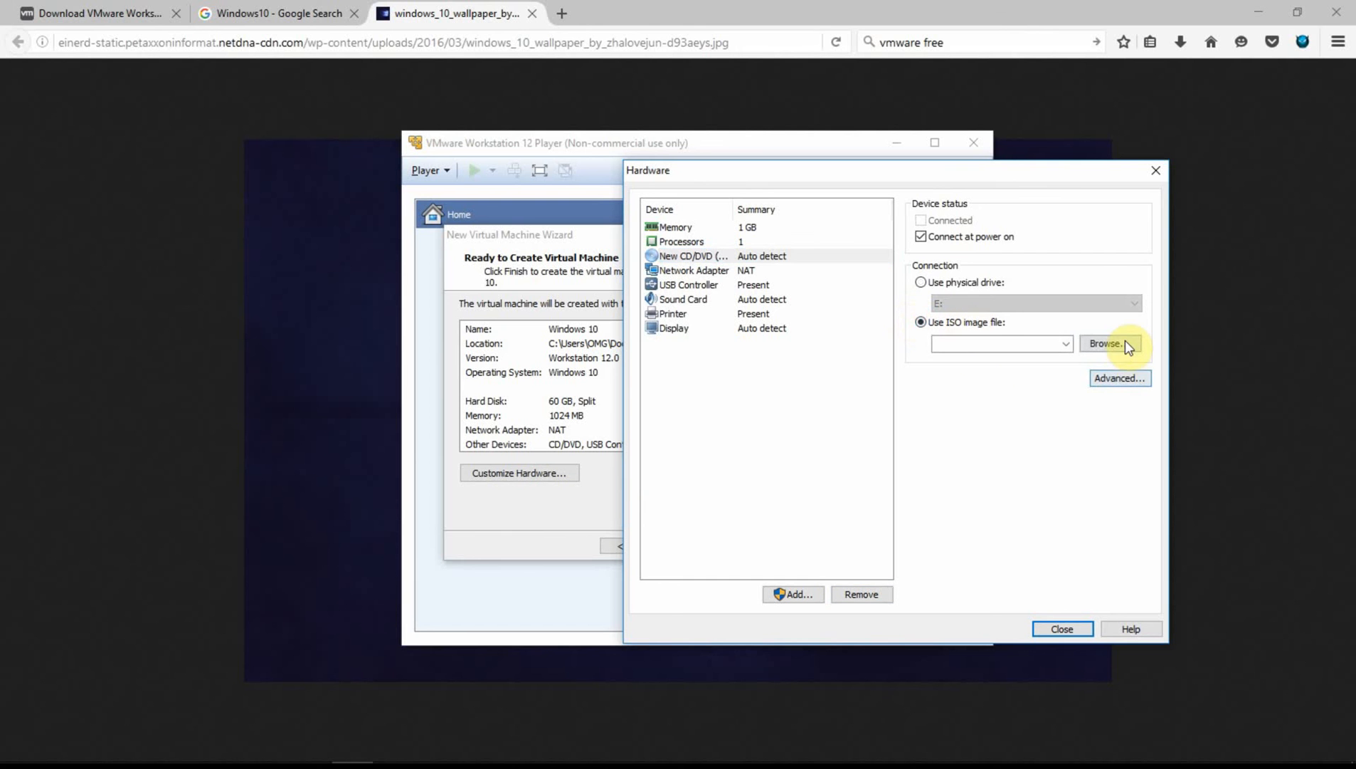
click(1123, 342)
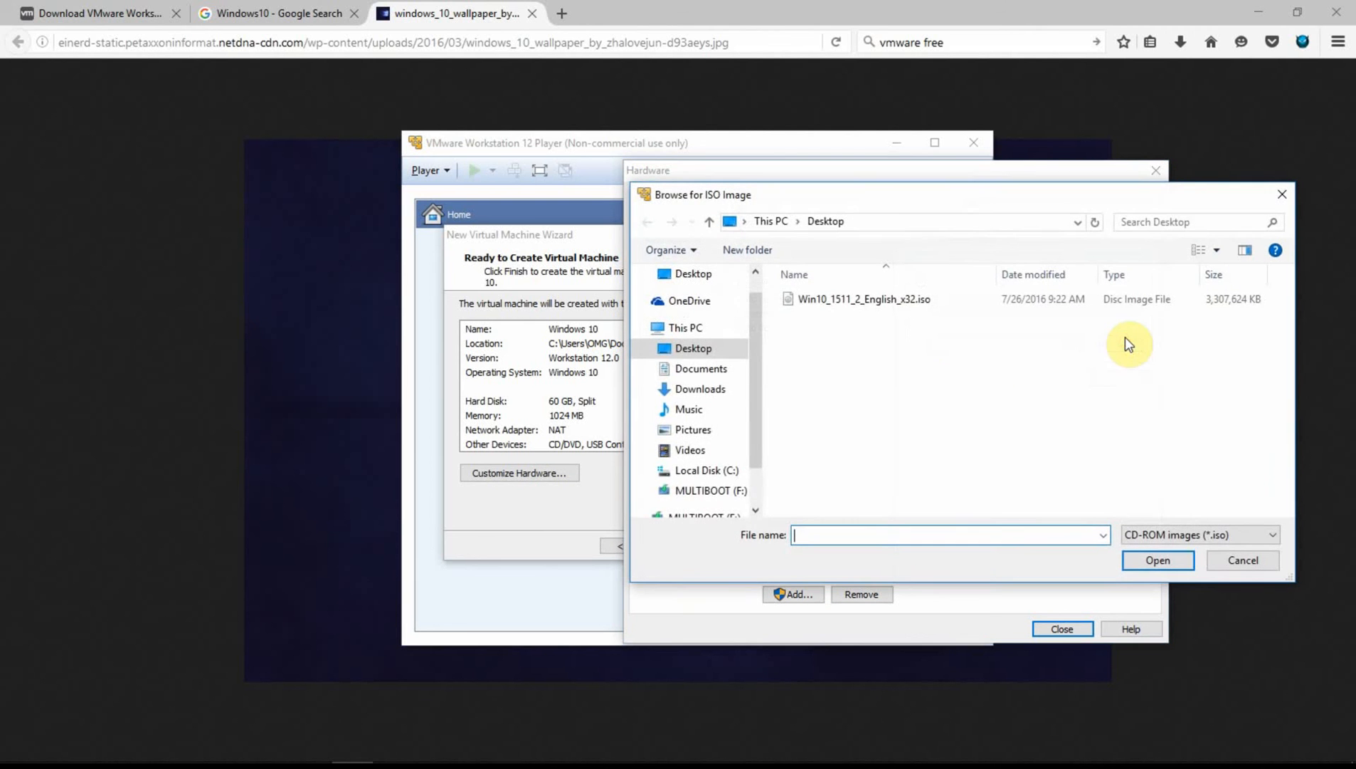
double_click(882, 303)
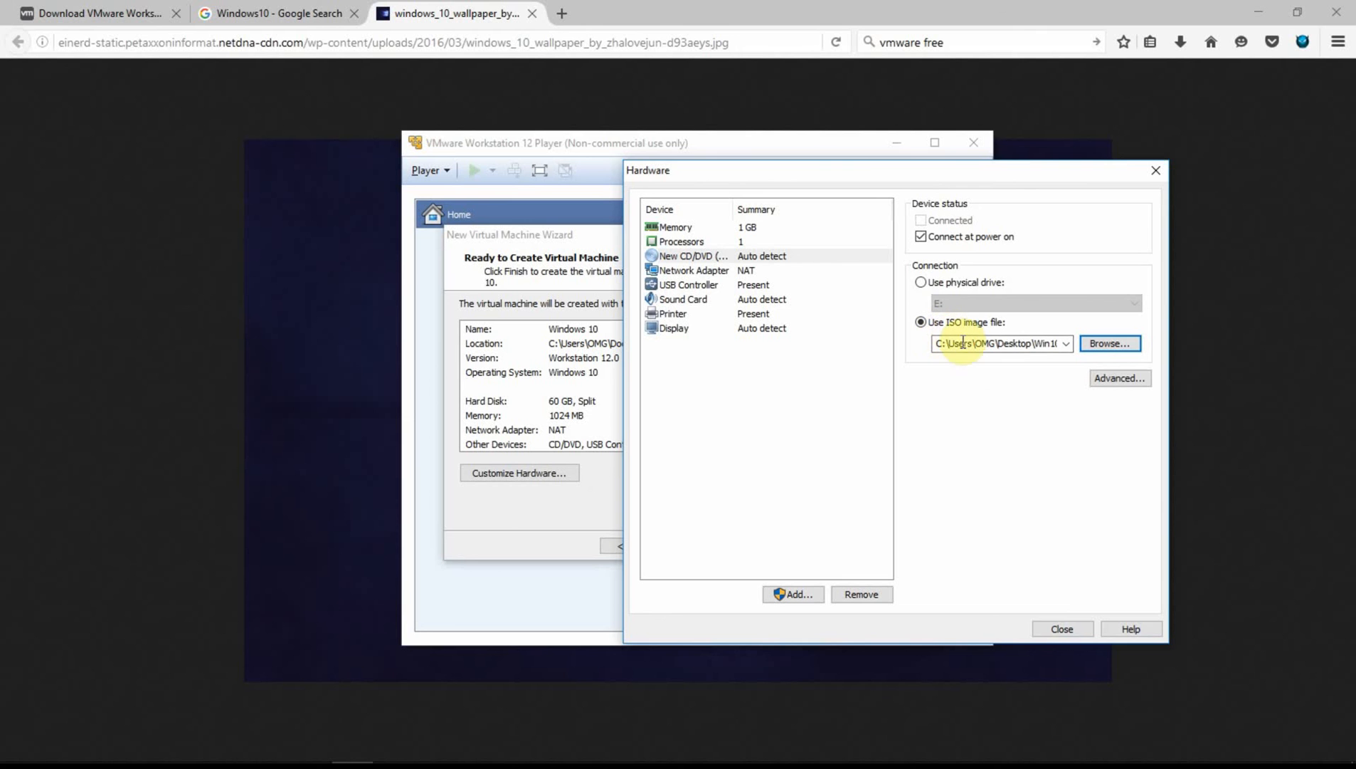
click(1076, 625)
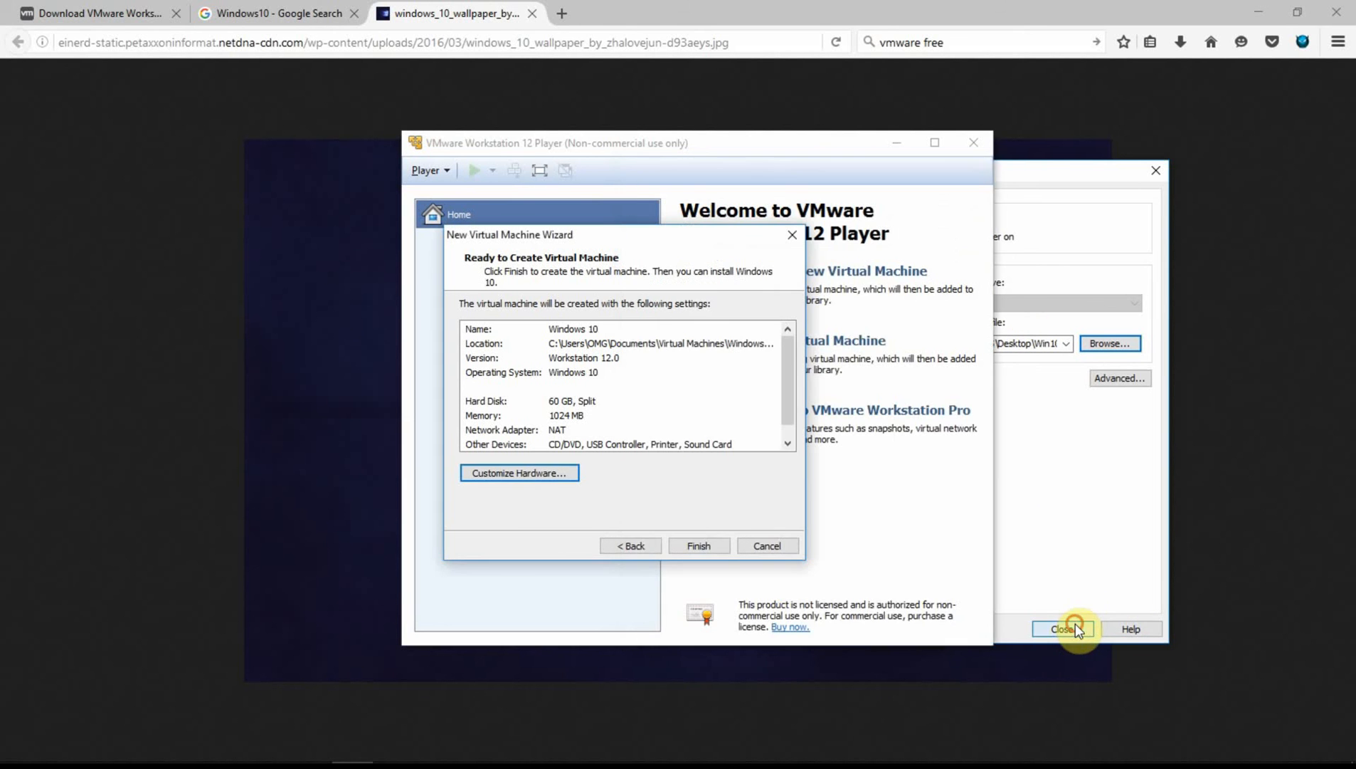
click(681, 545)
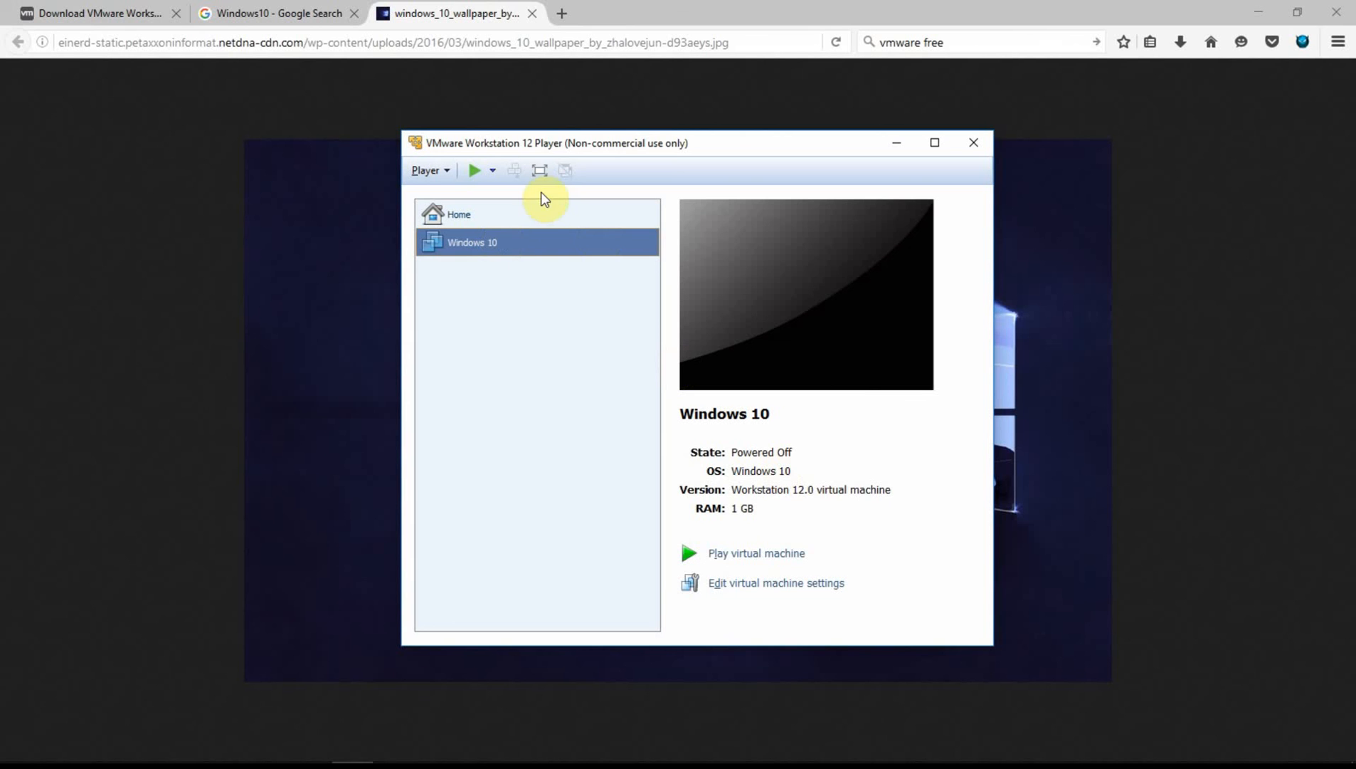
- Check the CD/DVD drive's ISO image connection in the Windows 10 virtual machine's settings
click(804, 582)
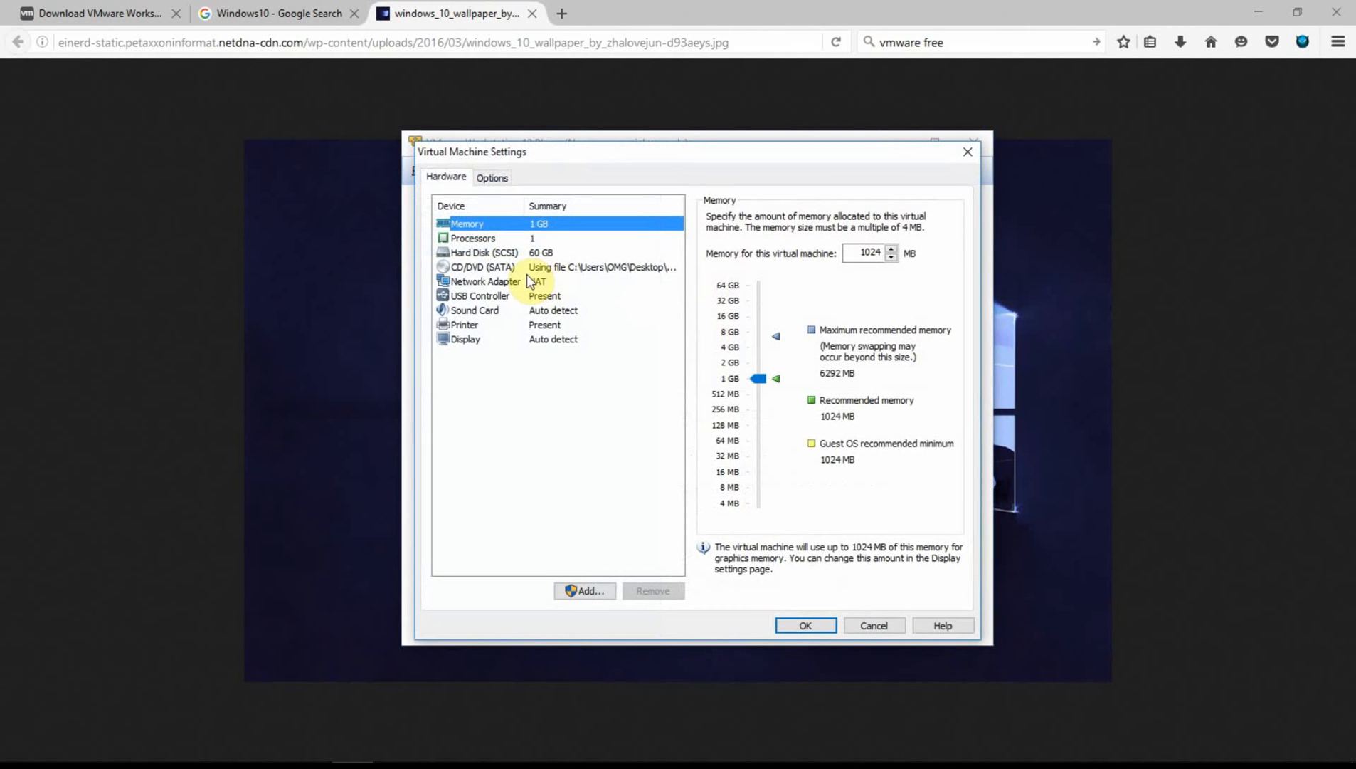
click(499, 266)
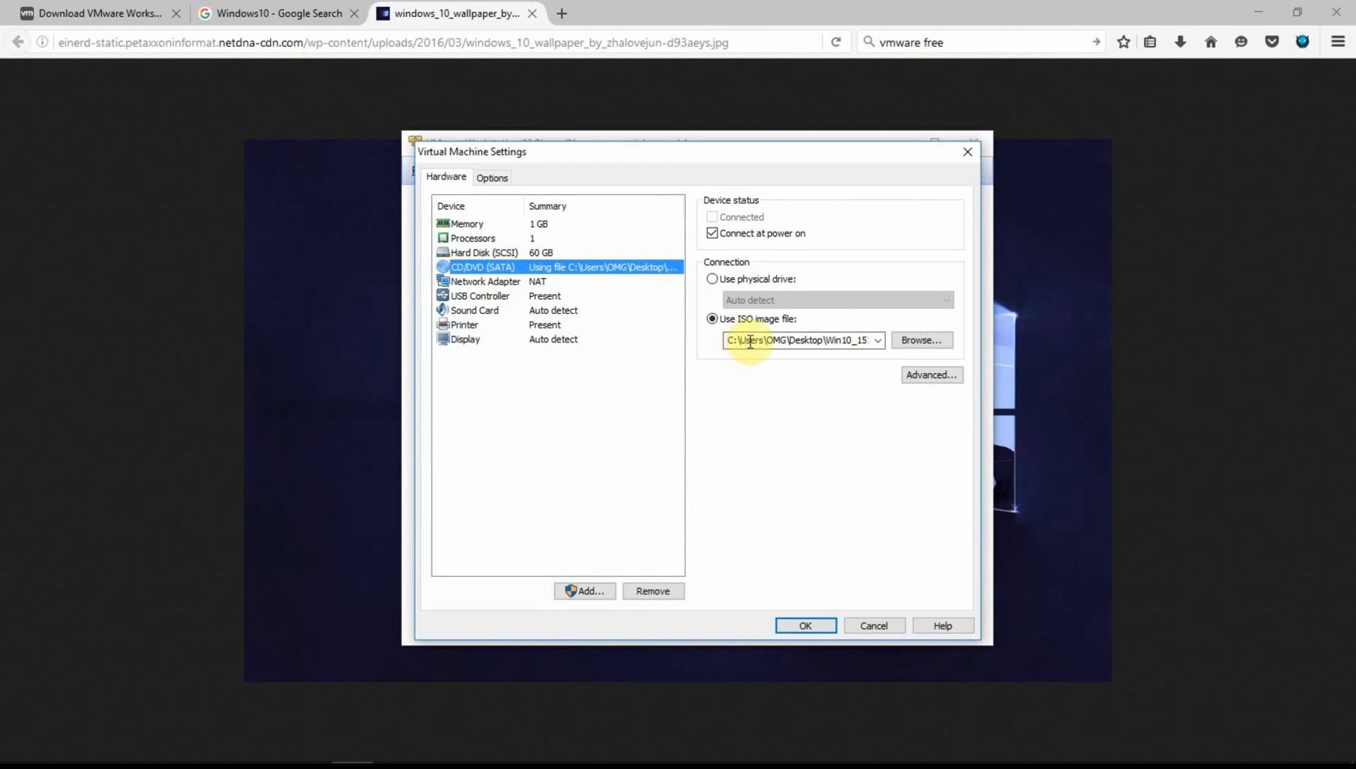
click(818, 628)
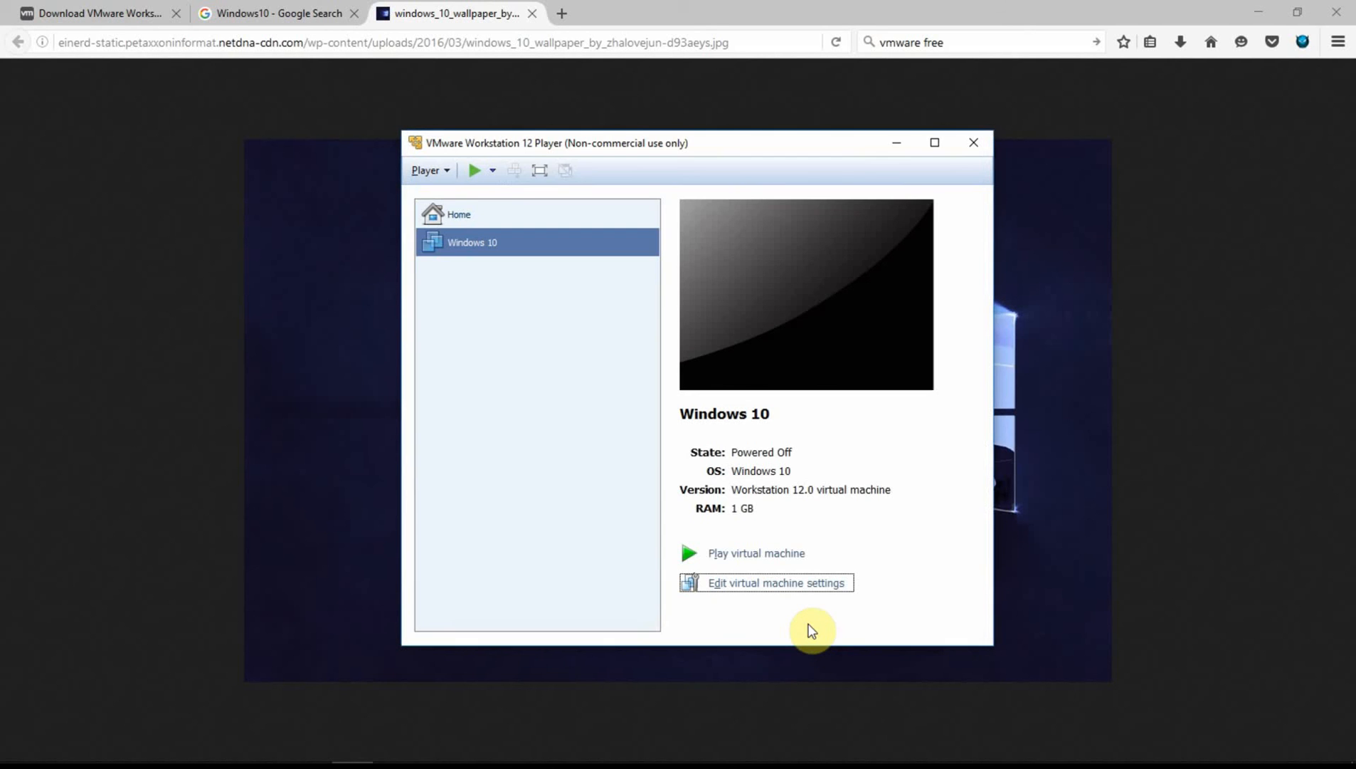
- Raise the Windows 10 virtual machine's memory to about 2.8 GB in its settings
click(824, 585)
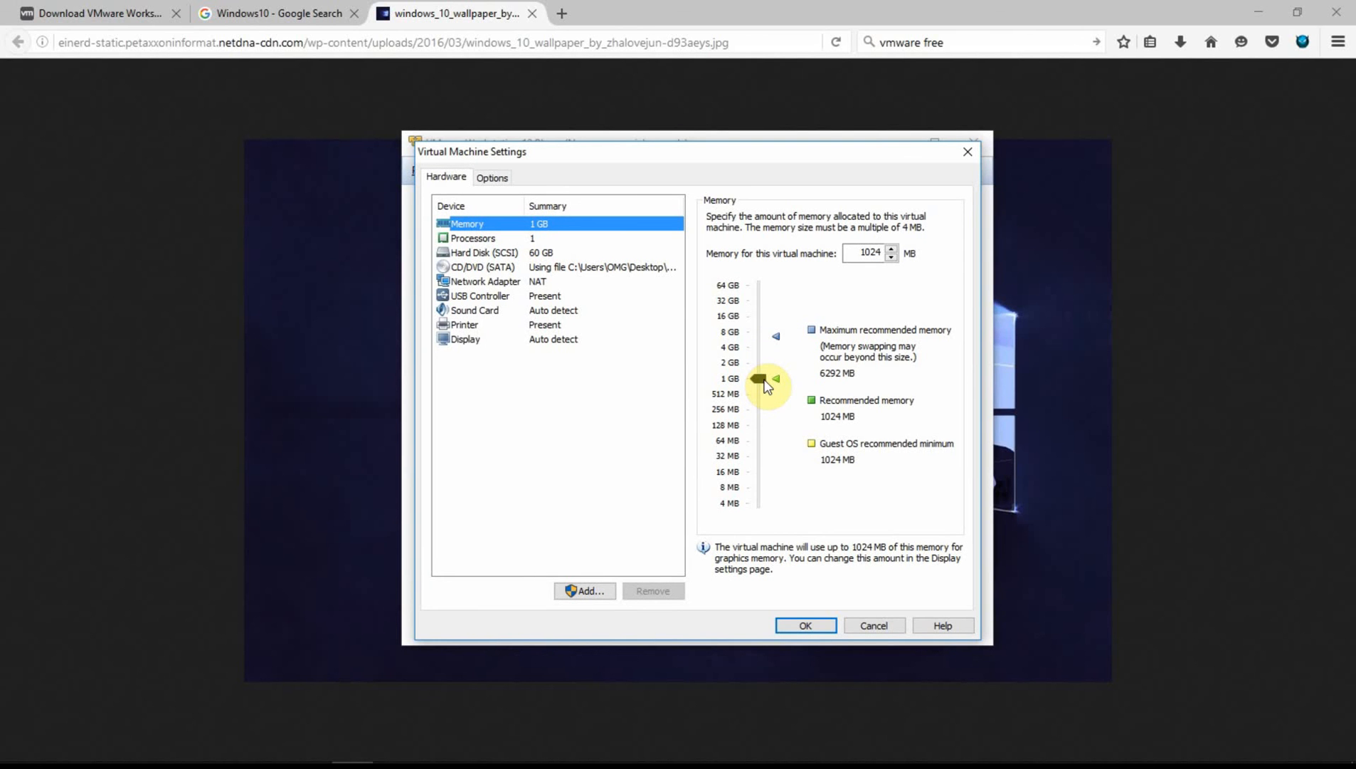
drag(765, 384, 767, 369)
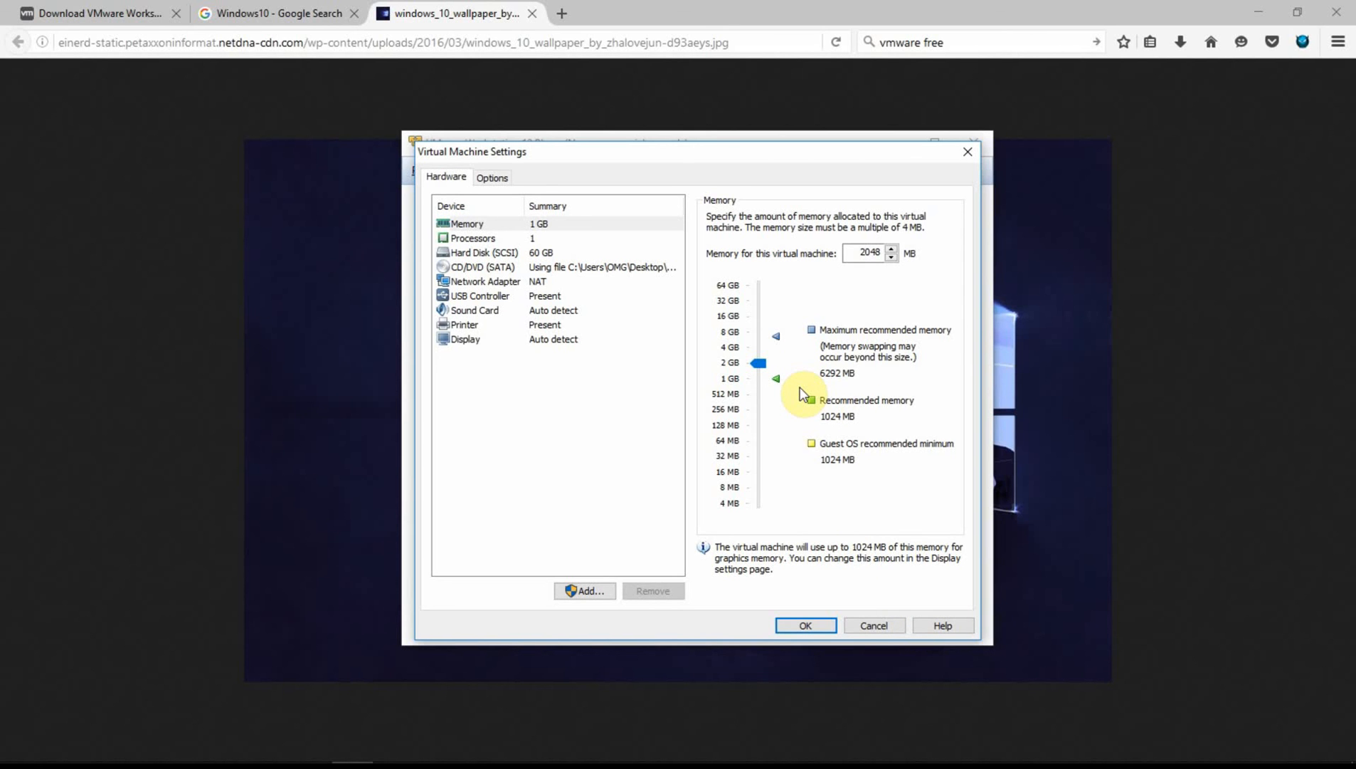
drag(758, 363, 765, 358)
- Review the processor core choices, hard disk and display settings, and save the virtual machine settings
click(477, 238)
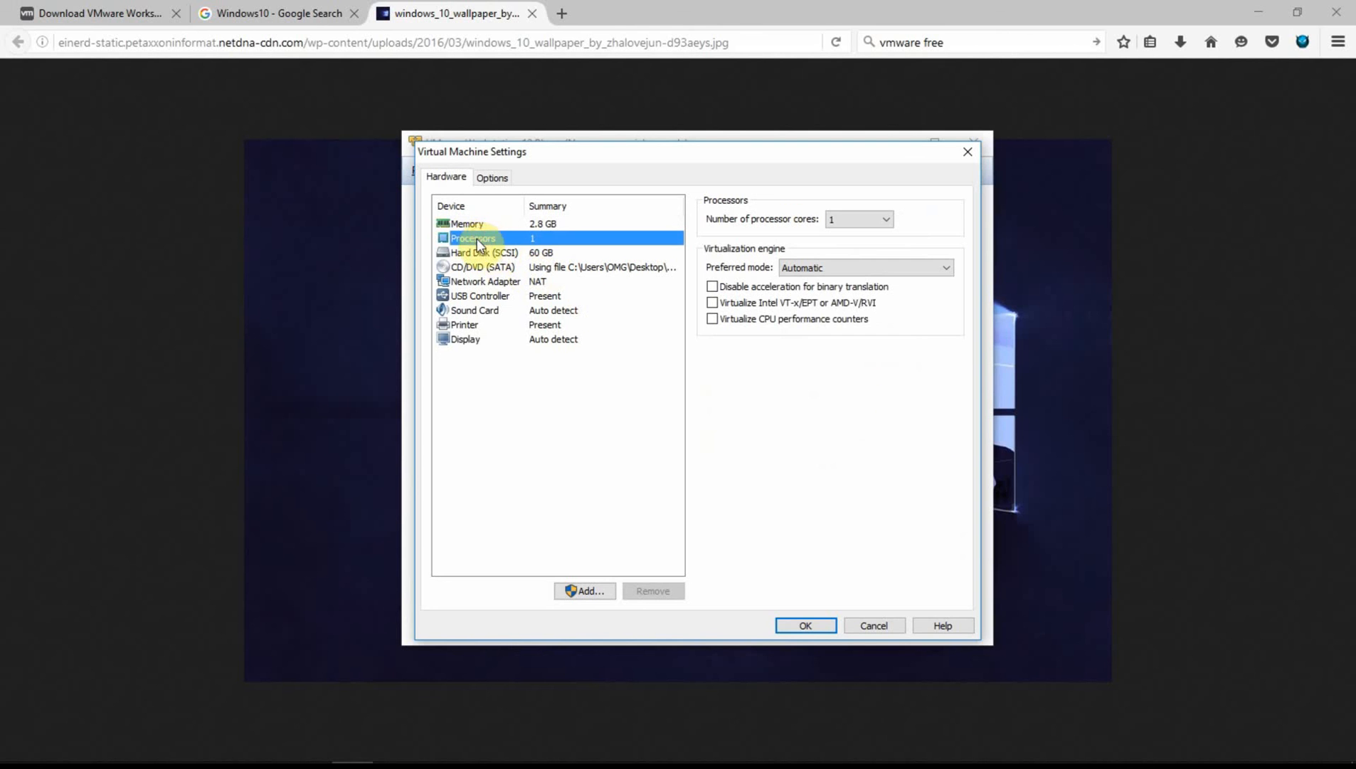
click(884, 220)
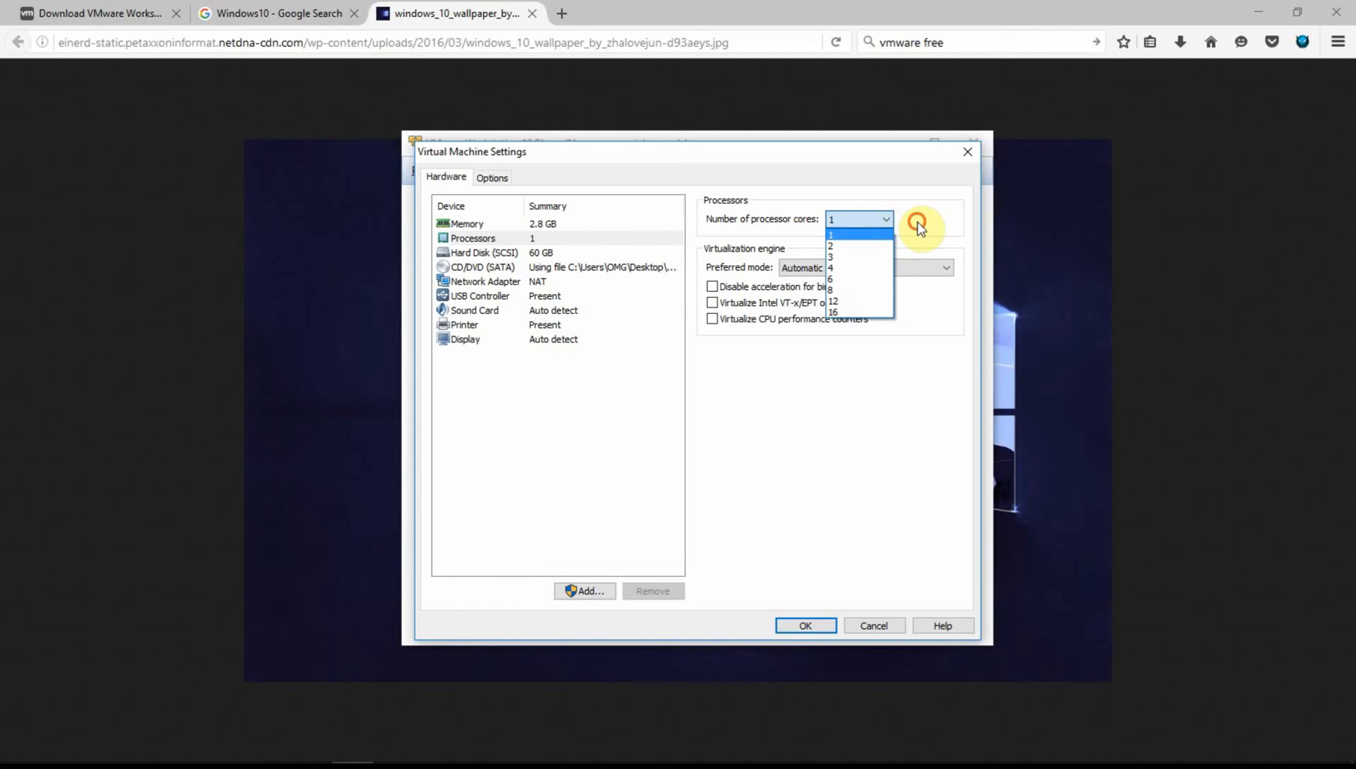
click(918, 222)
click(501, 252)
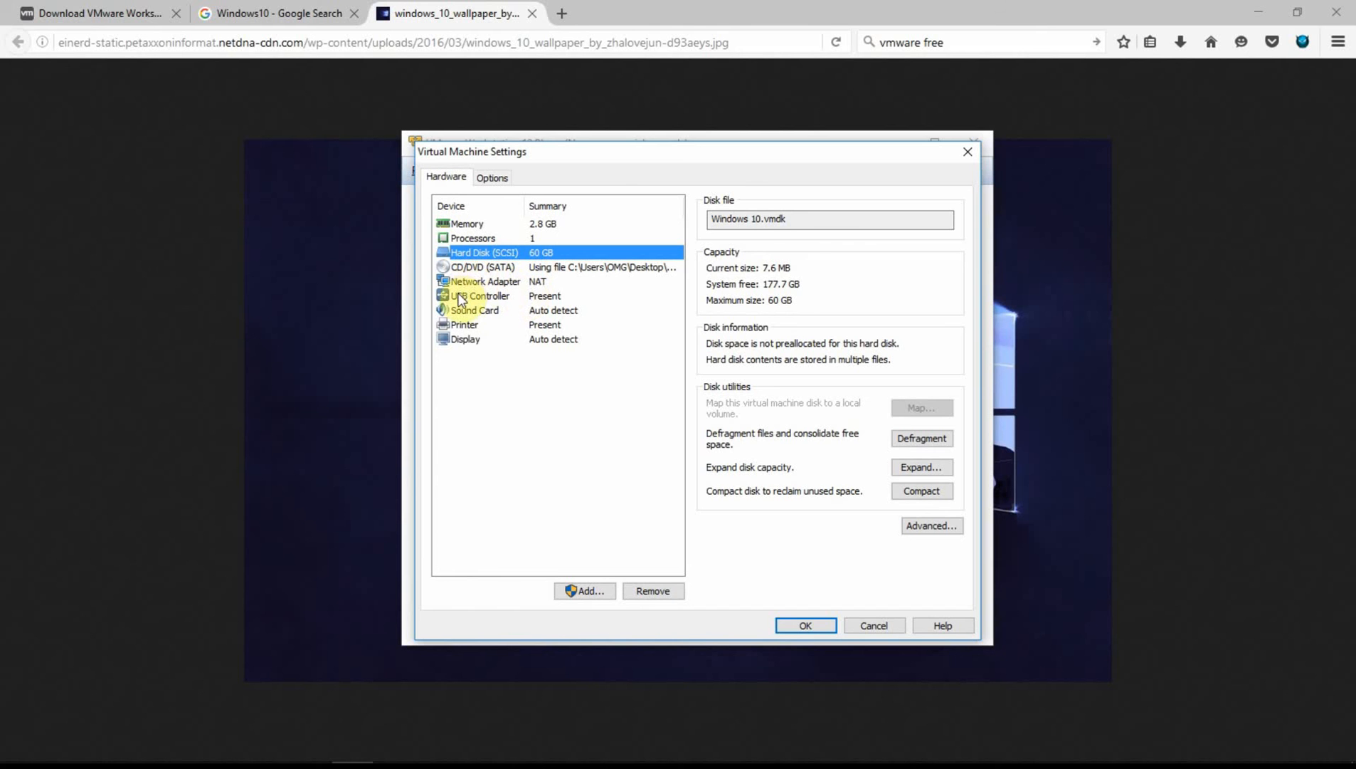
click(468, 348)
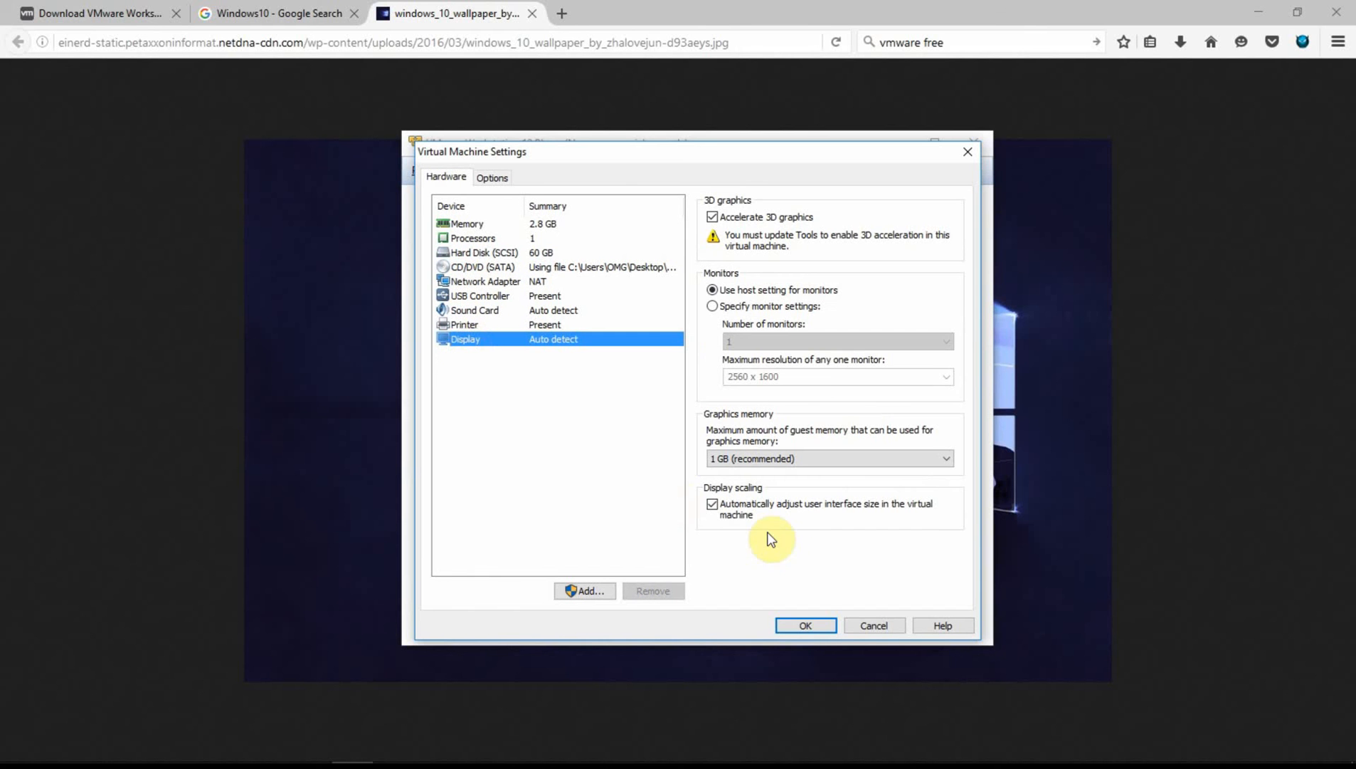
click(802, 626)
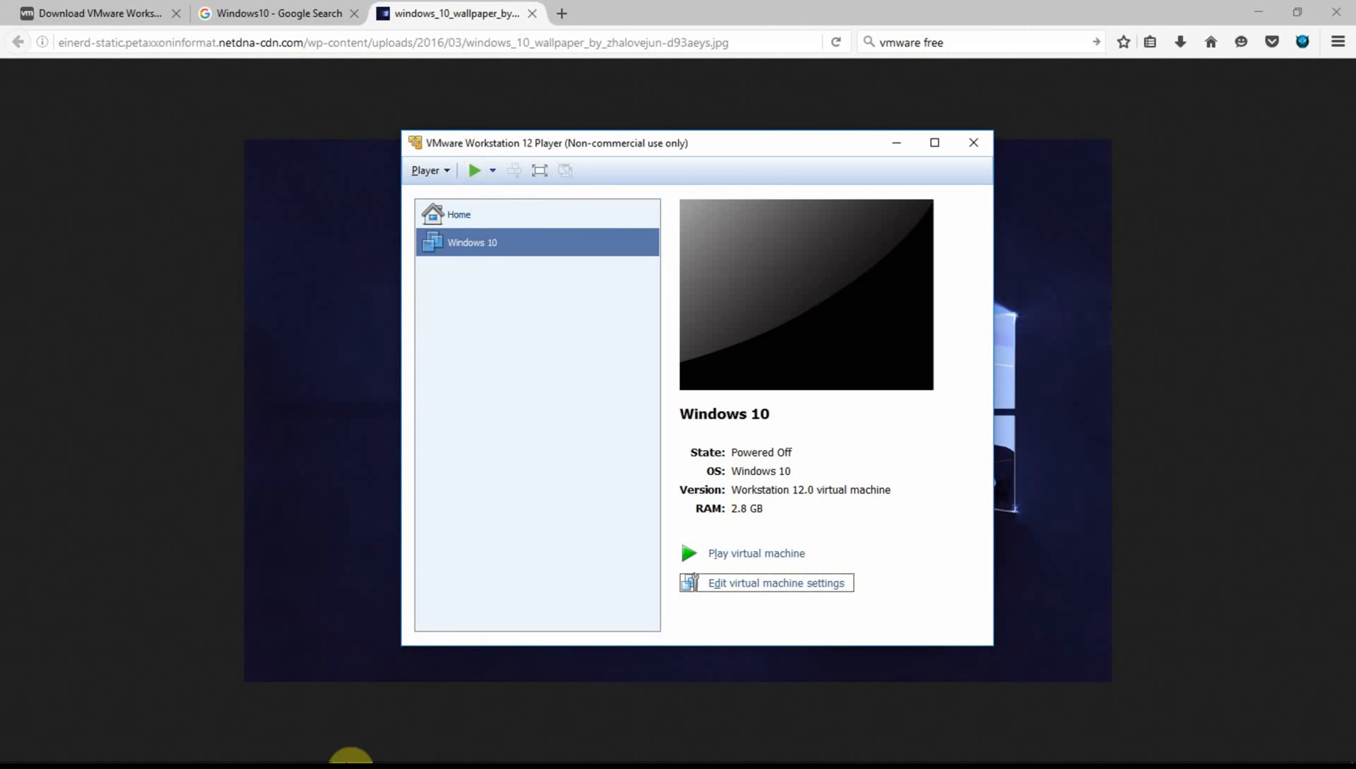
mouse_move(121, 719)
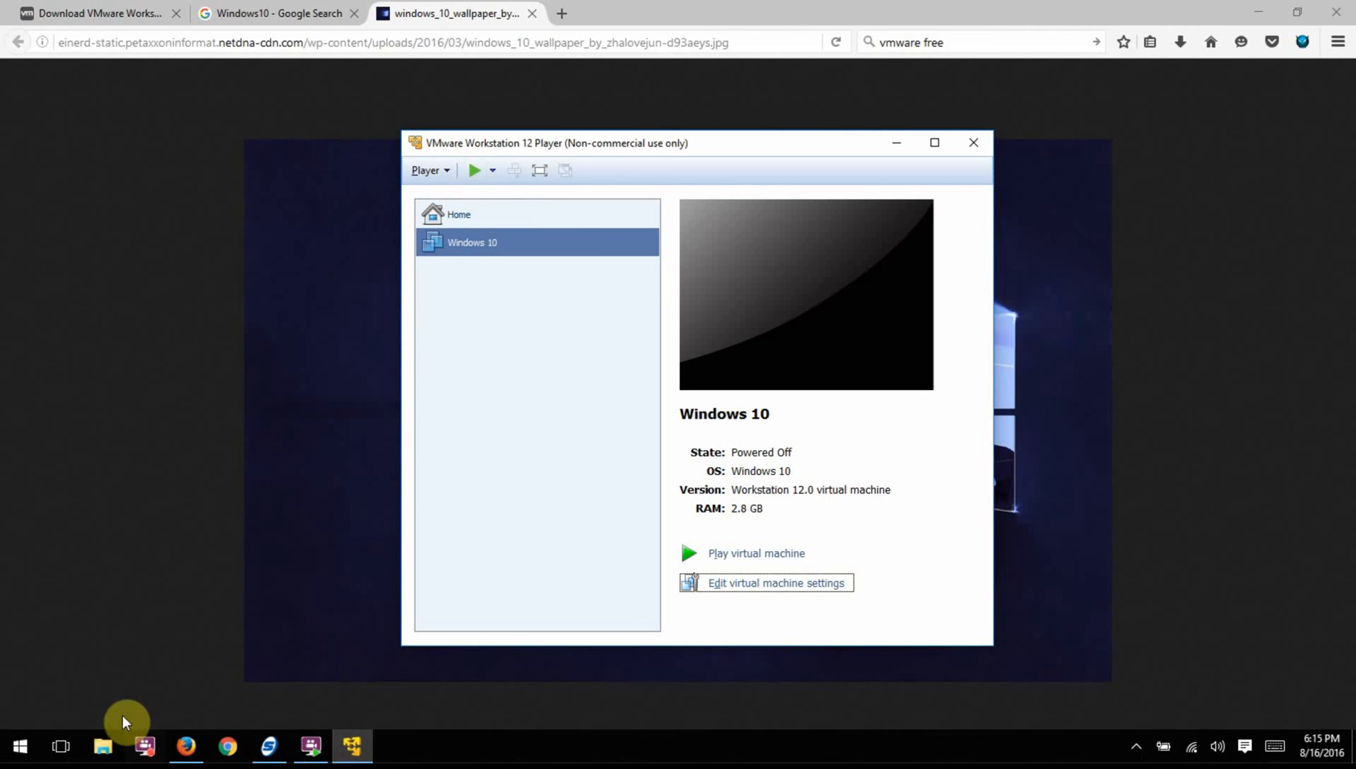
click(147, 751)
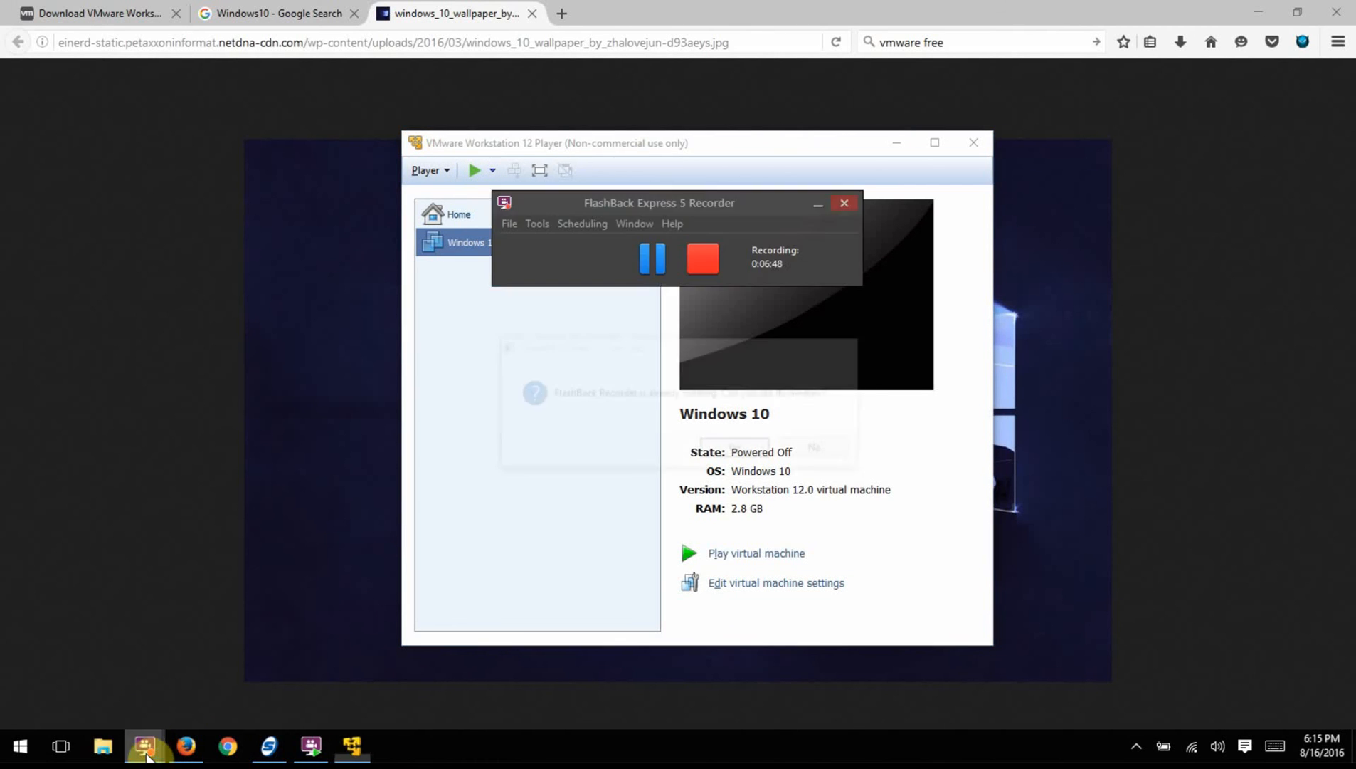